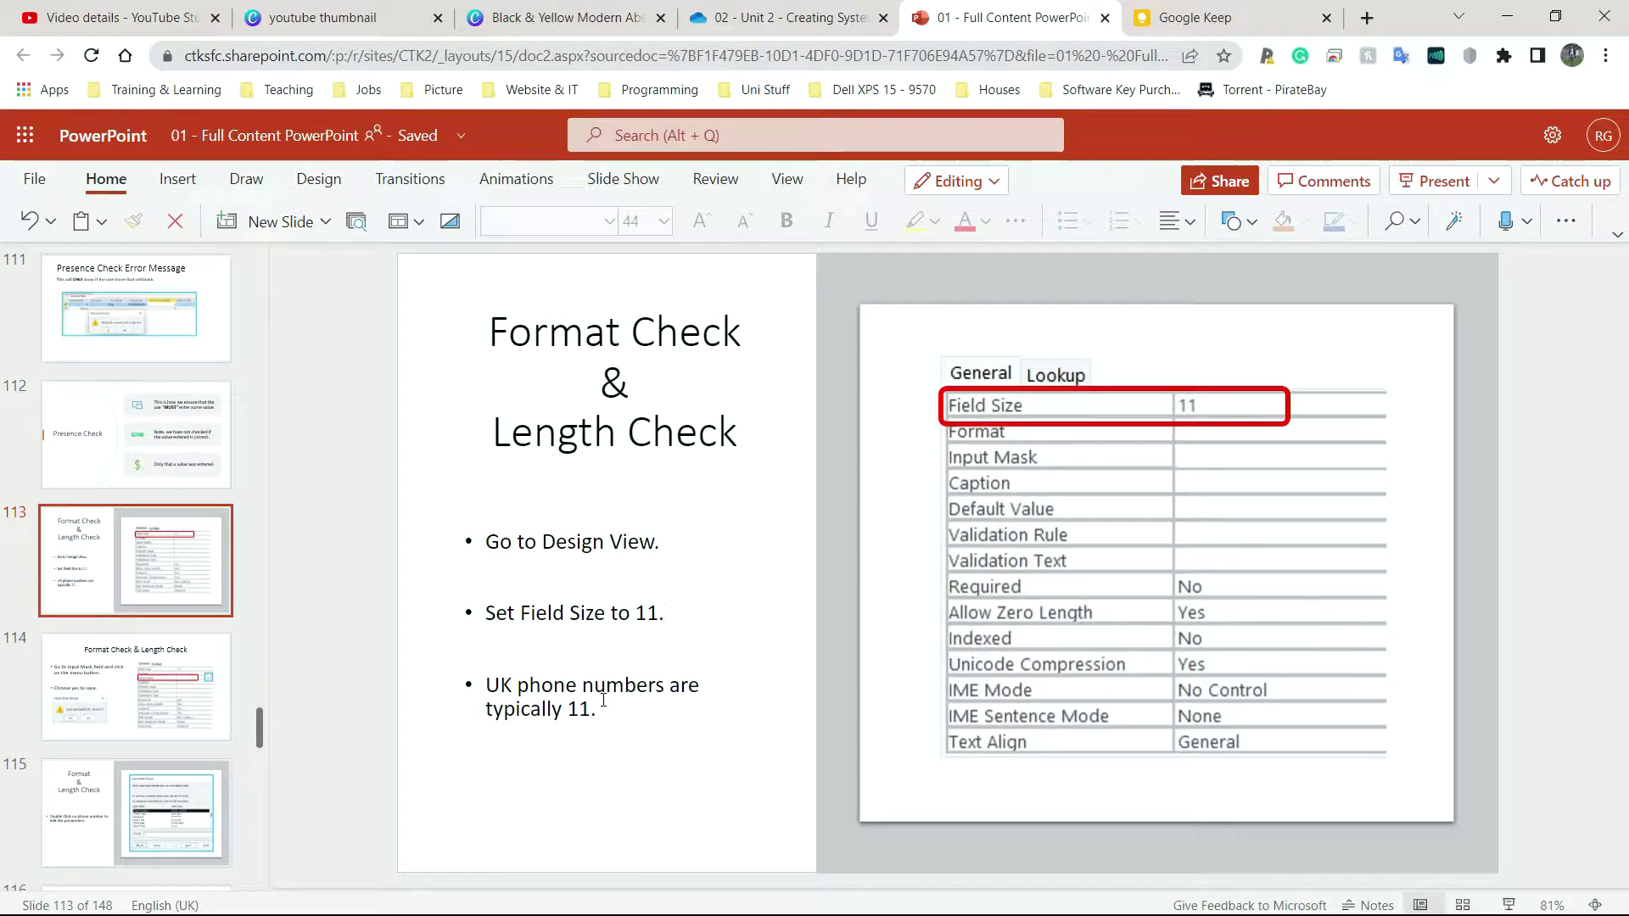
Add a new bullet after 'typically 11', try the example 078, then delete it
{"action": "left_click", "coordinate": [647, 709]}
{"action": "left_click", "coordinate": [730, 706]}
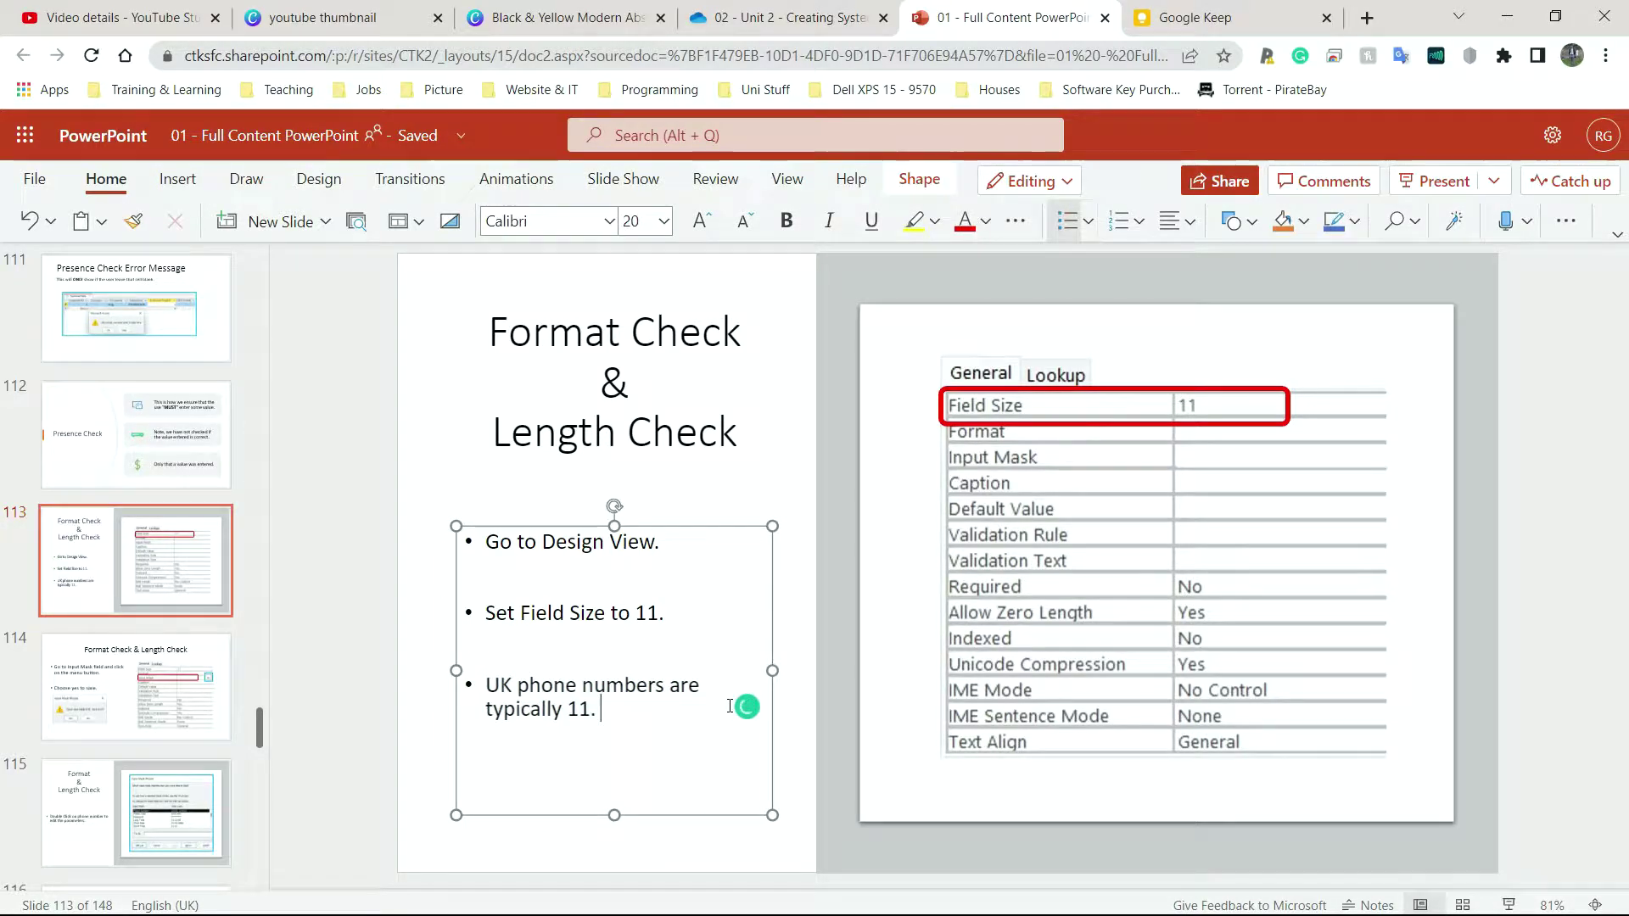
{"action": "key", "text": "Return"}
{"action": "type", "text": "078"}
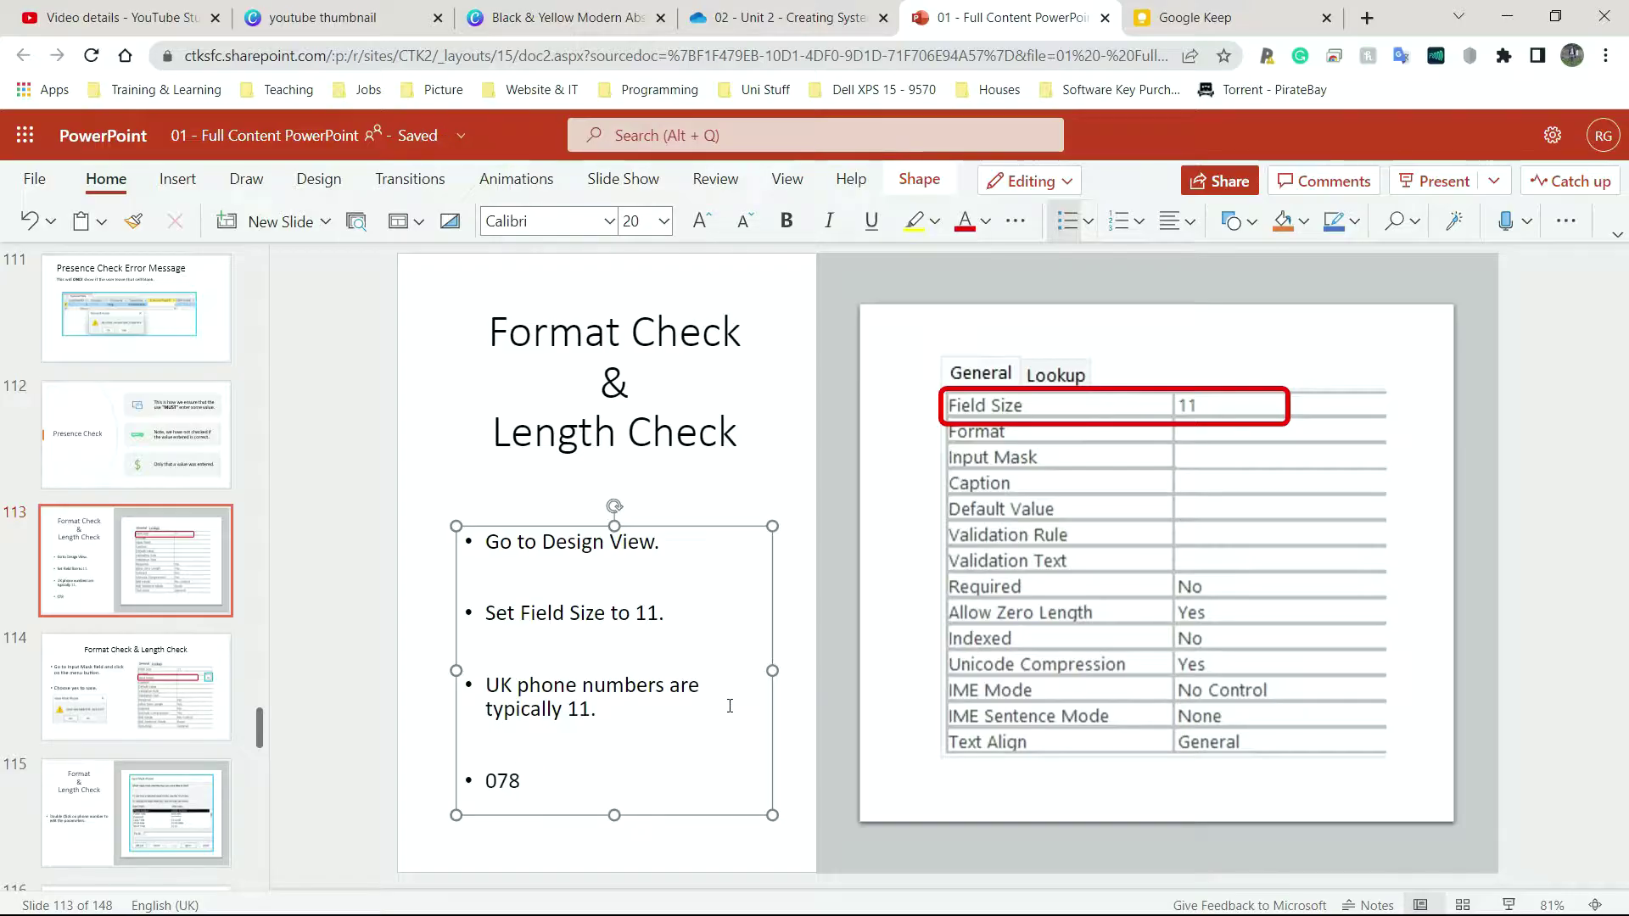
{"action": "key", "text": "BackSpace"}
{"action": "key", "text": "BackSpace"}
{"action": "key", "text": "BackSpace"}
Try '+44' as a bullet, remove it and the empty bullet line, then return to Access
{"action": "type", "text": "+44"}
{"action": "key", "text": "Left"}
{"action": "key", "text": "Left"}
{"action": "key", "text": "BackSpace"}
{"action": "key", "text": "Right"}
{"action": "key", "text": "Delete"}
{"action": "key", "text": "BackSpace"}
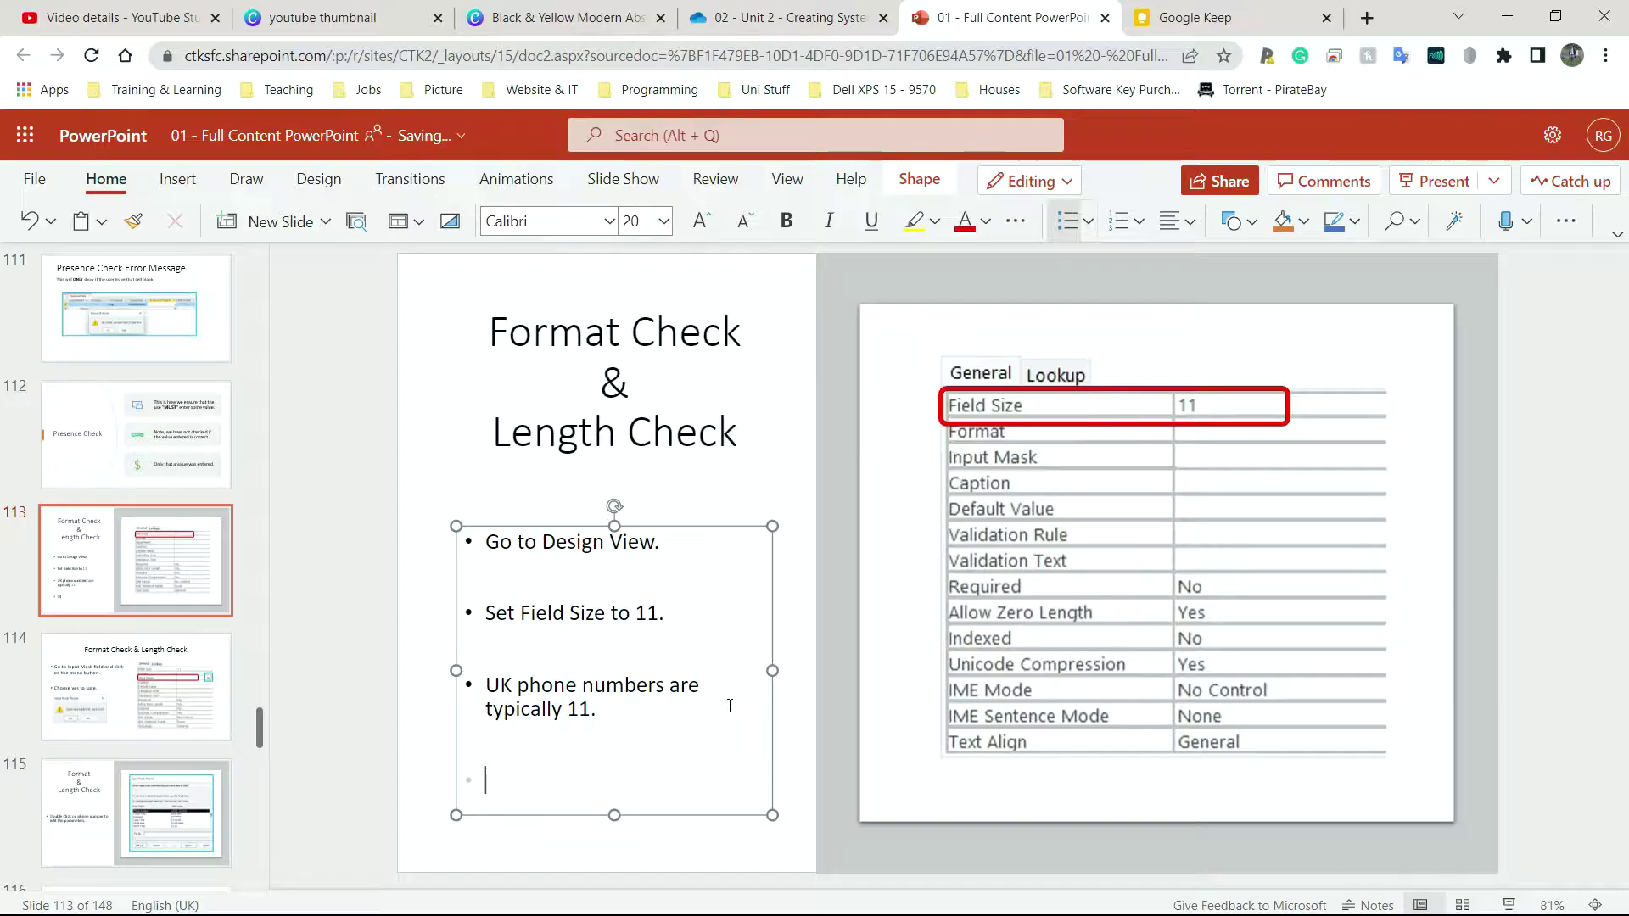
{"action": "key", "text": "BackSpace"}
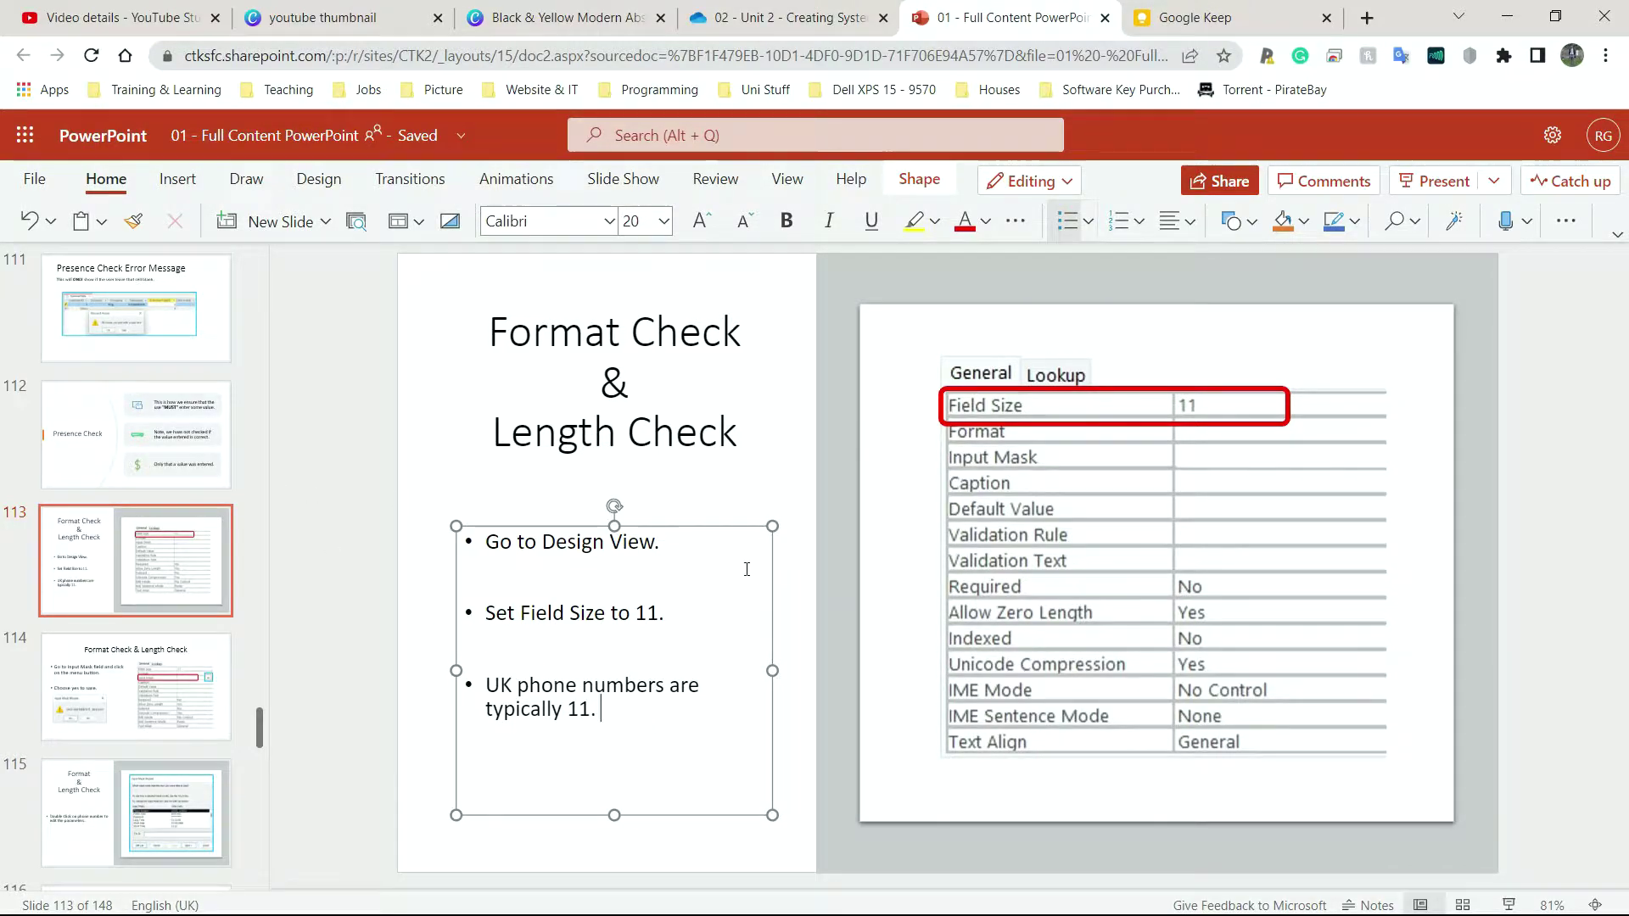
{"action": "key", "text": "alt+Tab"}
Open tblCustomer in Design view and go to the Telephone field's Input Mask property
{"action": "left_click", "coordinate": [1114, 484]}
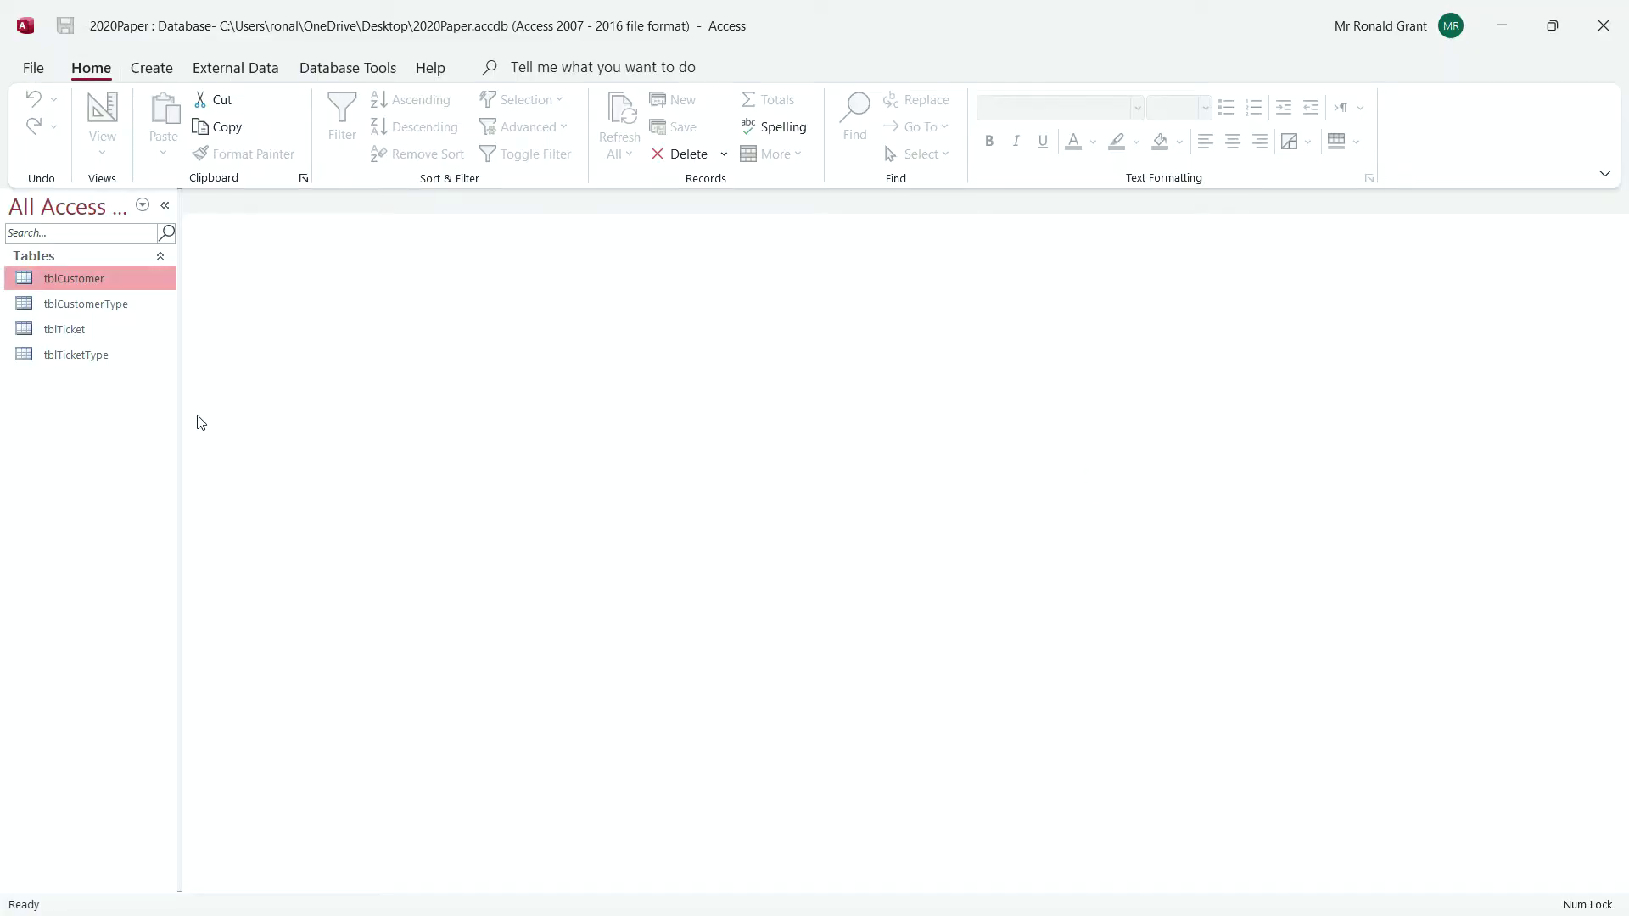
{"action": "double_click", "coordinate": [72, 278]}
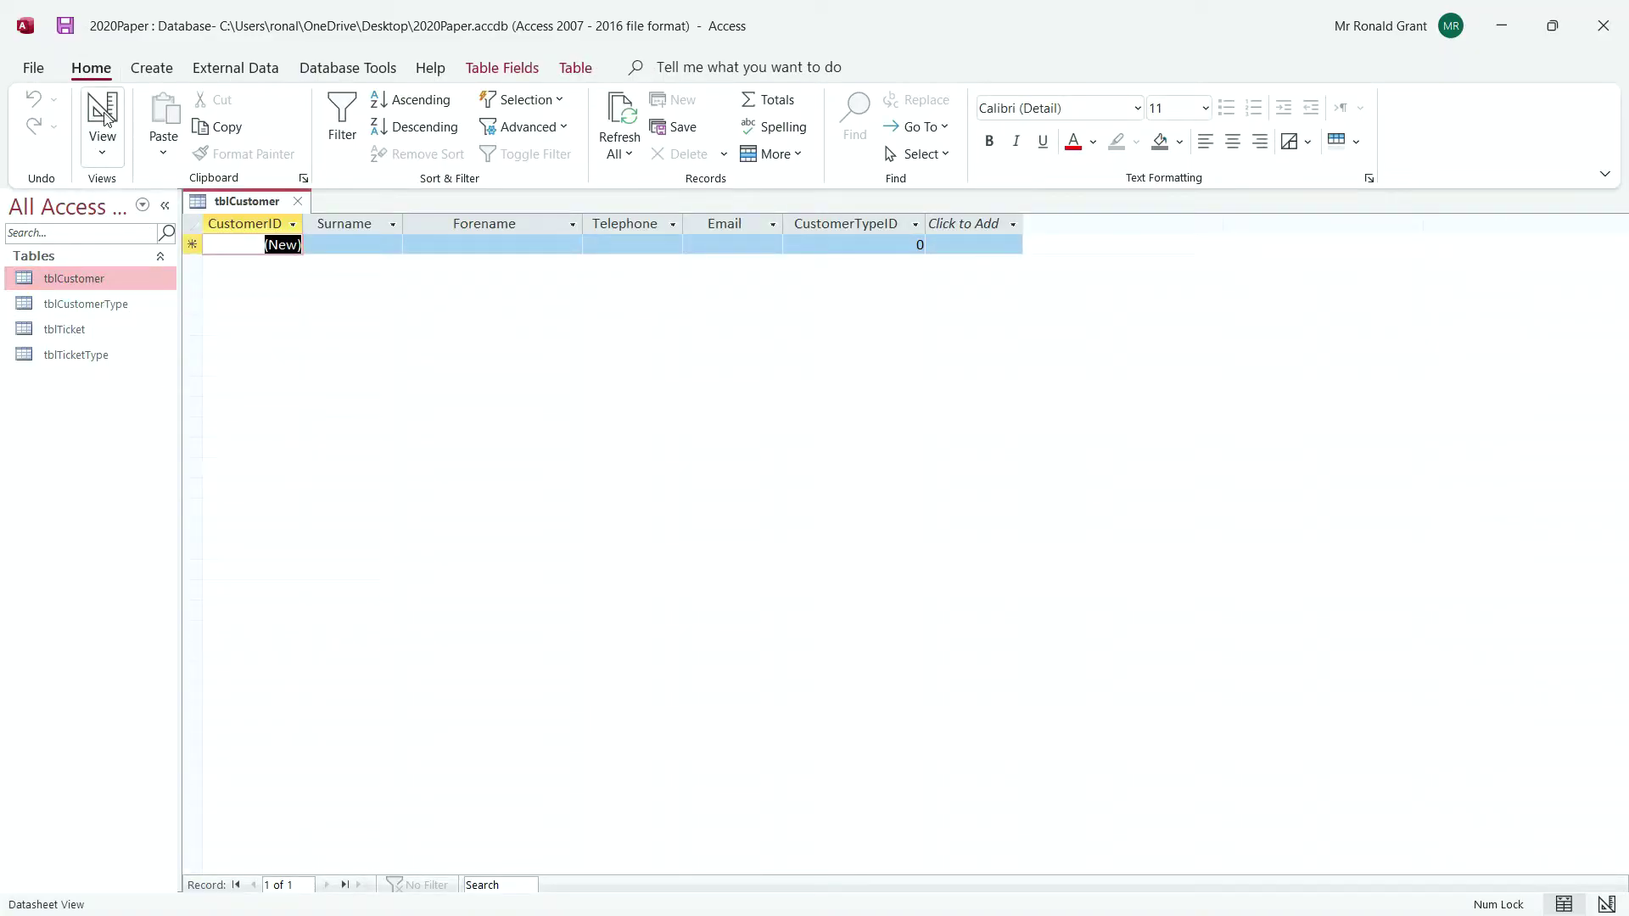
{"action": "left_click", "coordinate": [115, 109]}
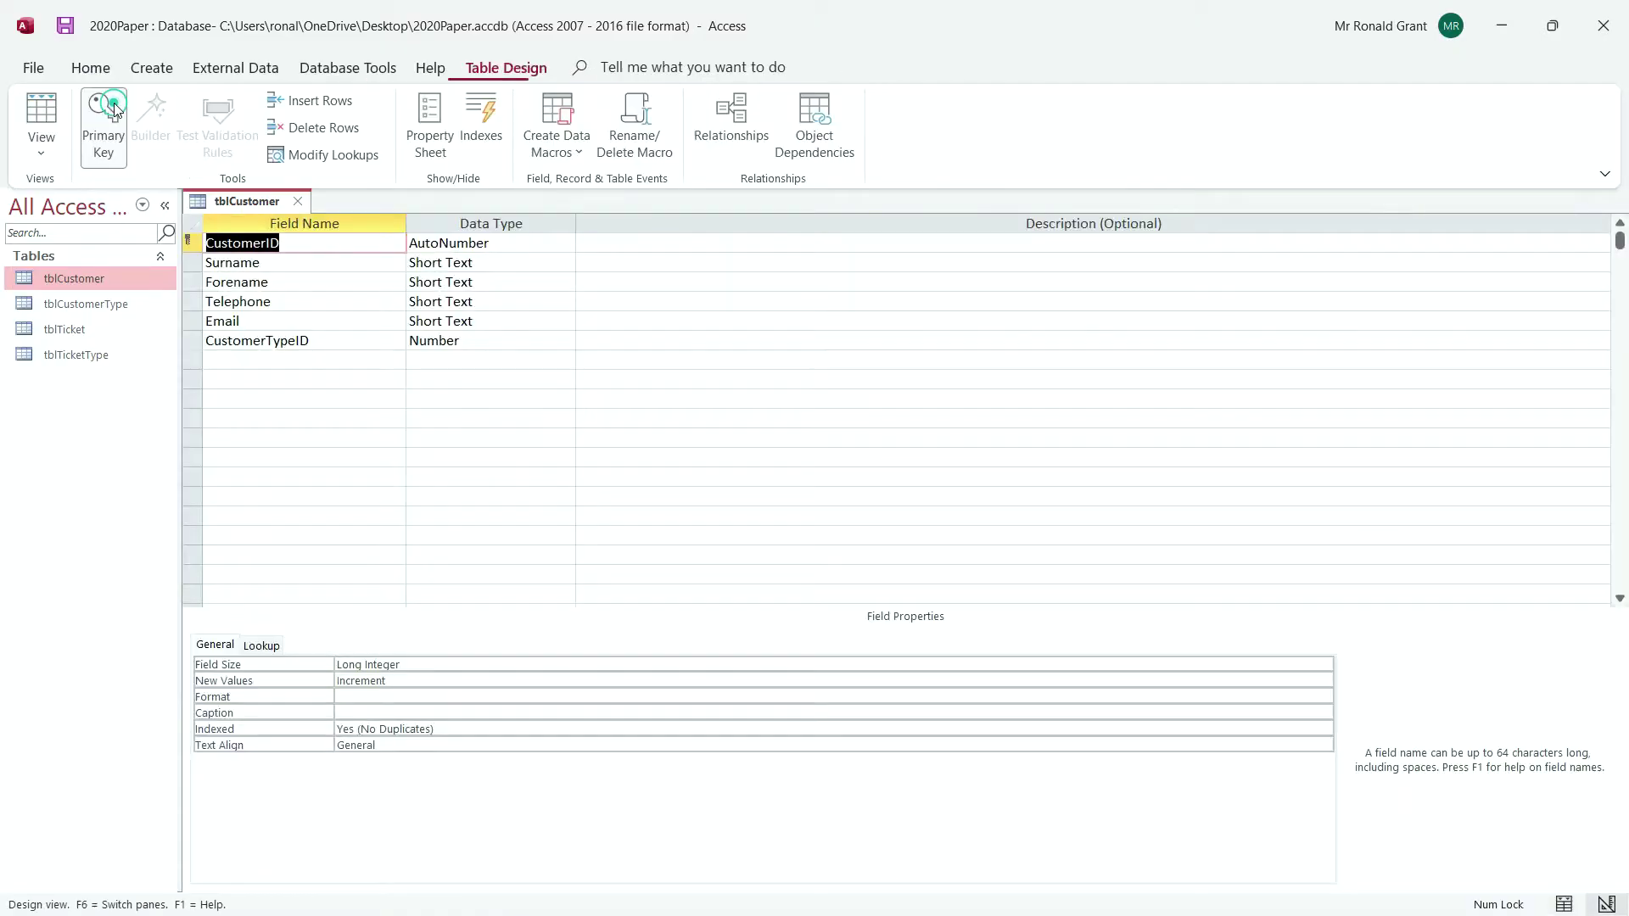
{"action": "left_click", "coordinate": [298, 301]}
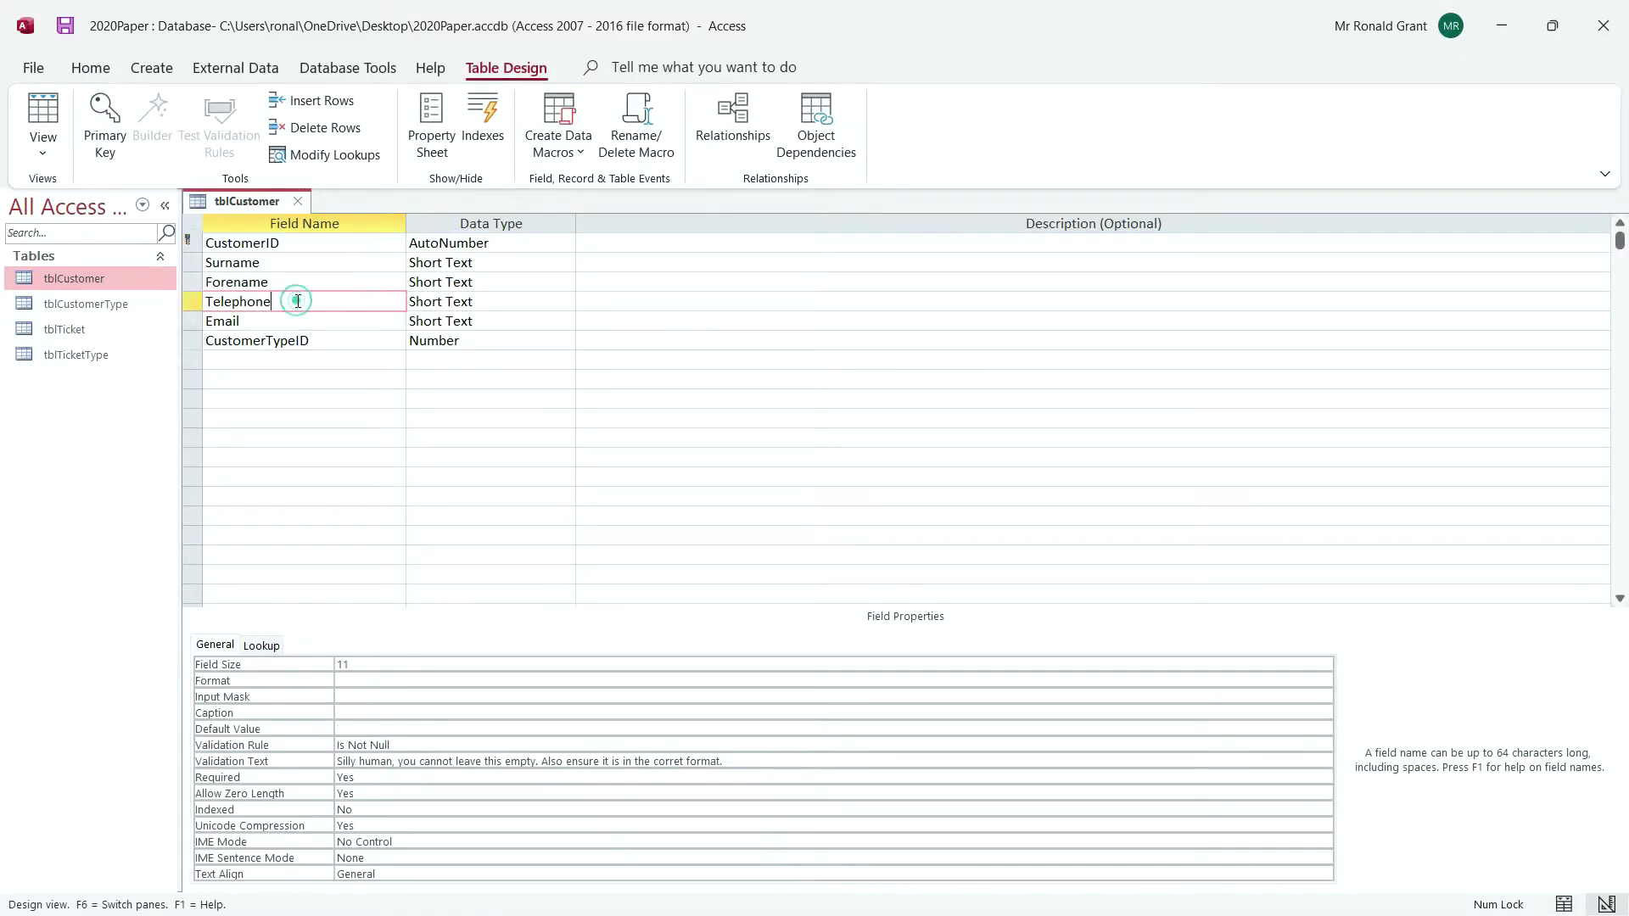
{"action": "left_click", "coordinate": [347, 680]}
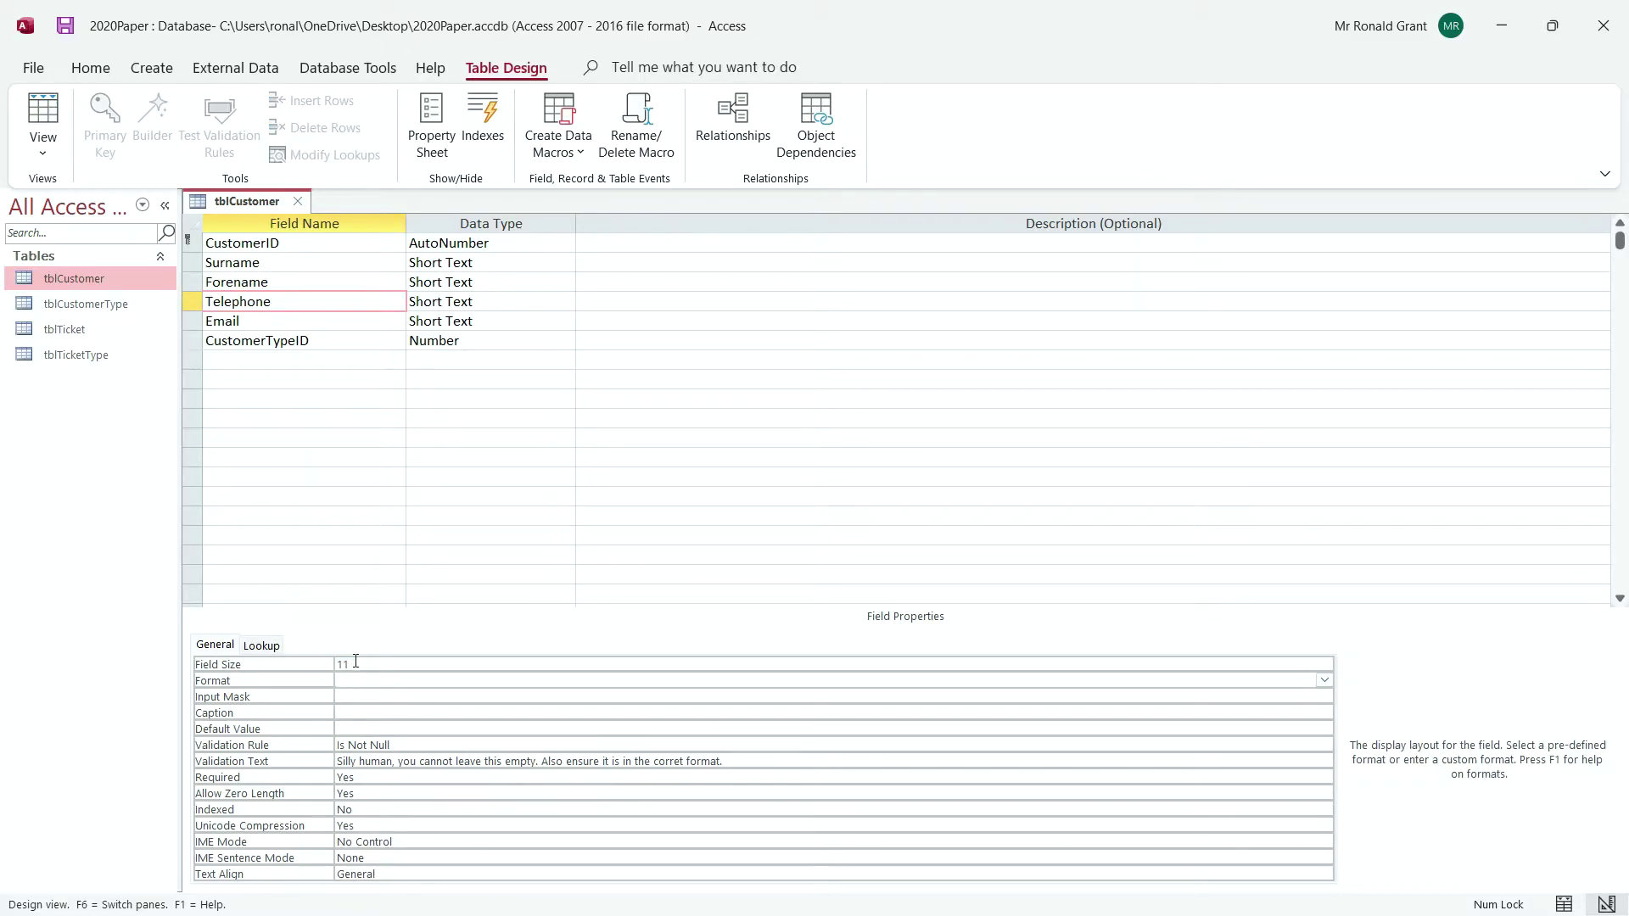
{"action": "left_click_drag", "start_coordinate": [355, 661], "coordinate": [329, 672]}
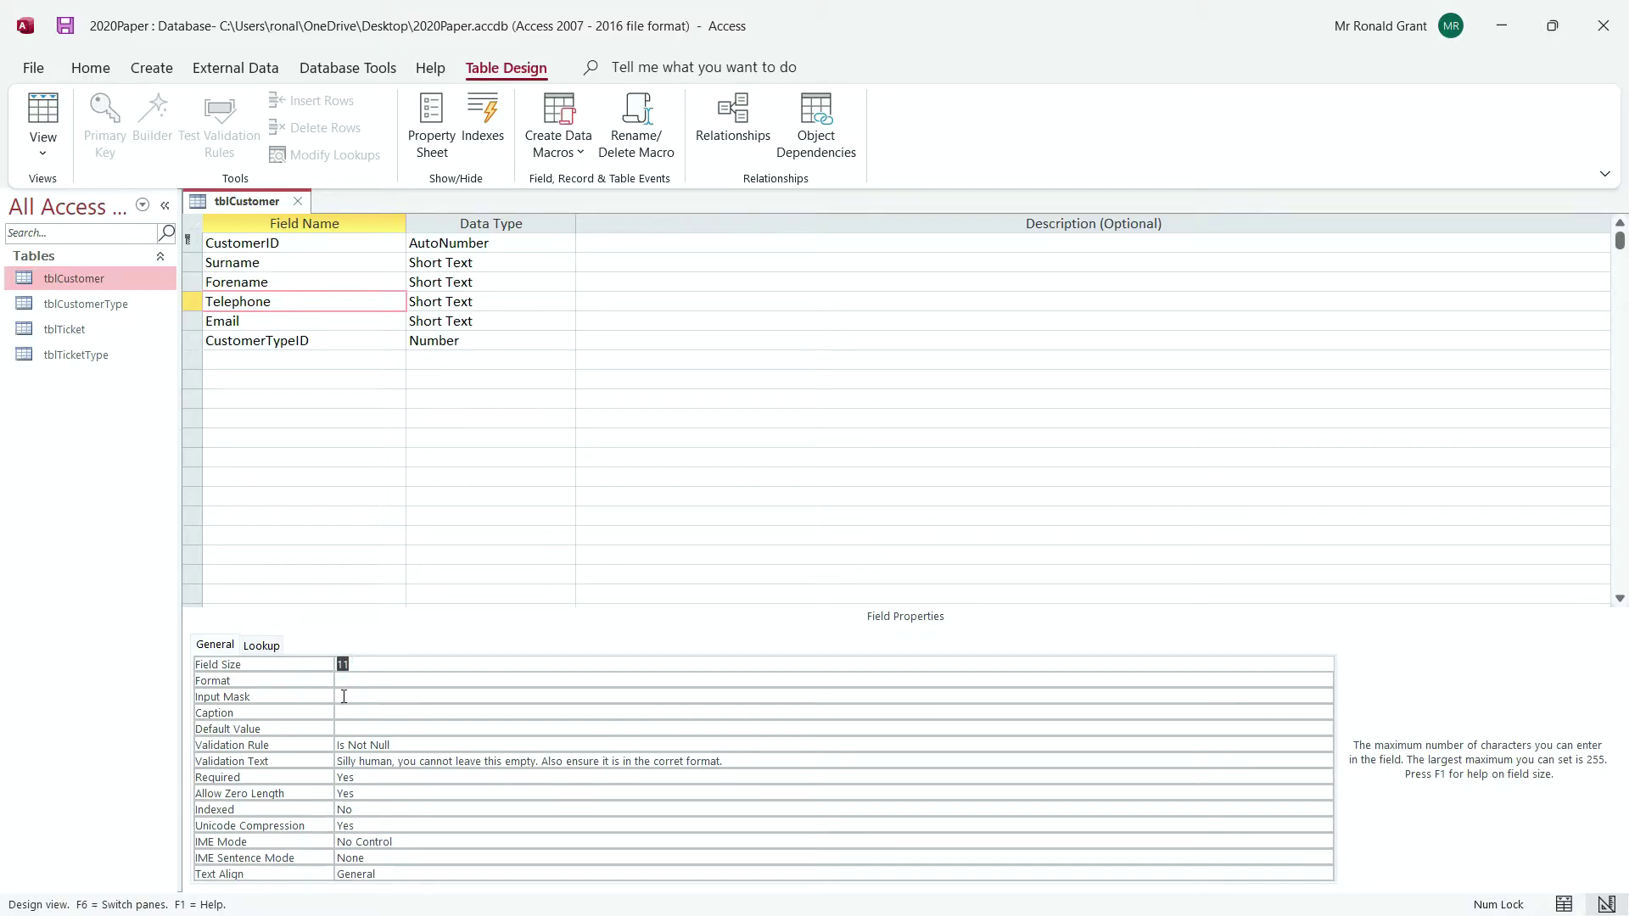
{"action": "left_click", "coordinate": [343, 696]}
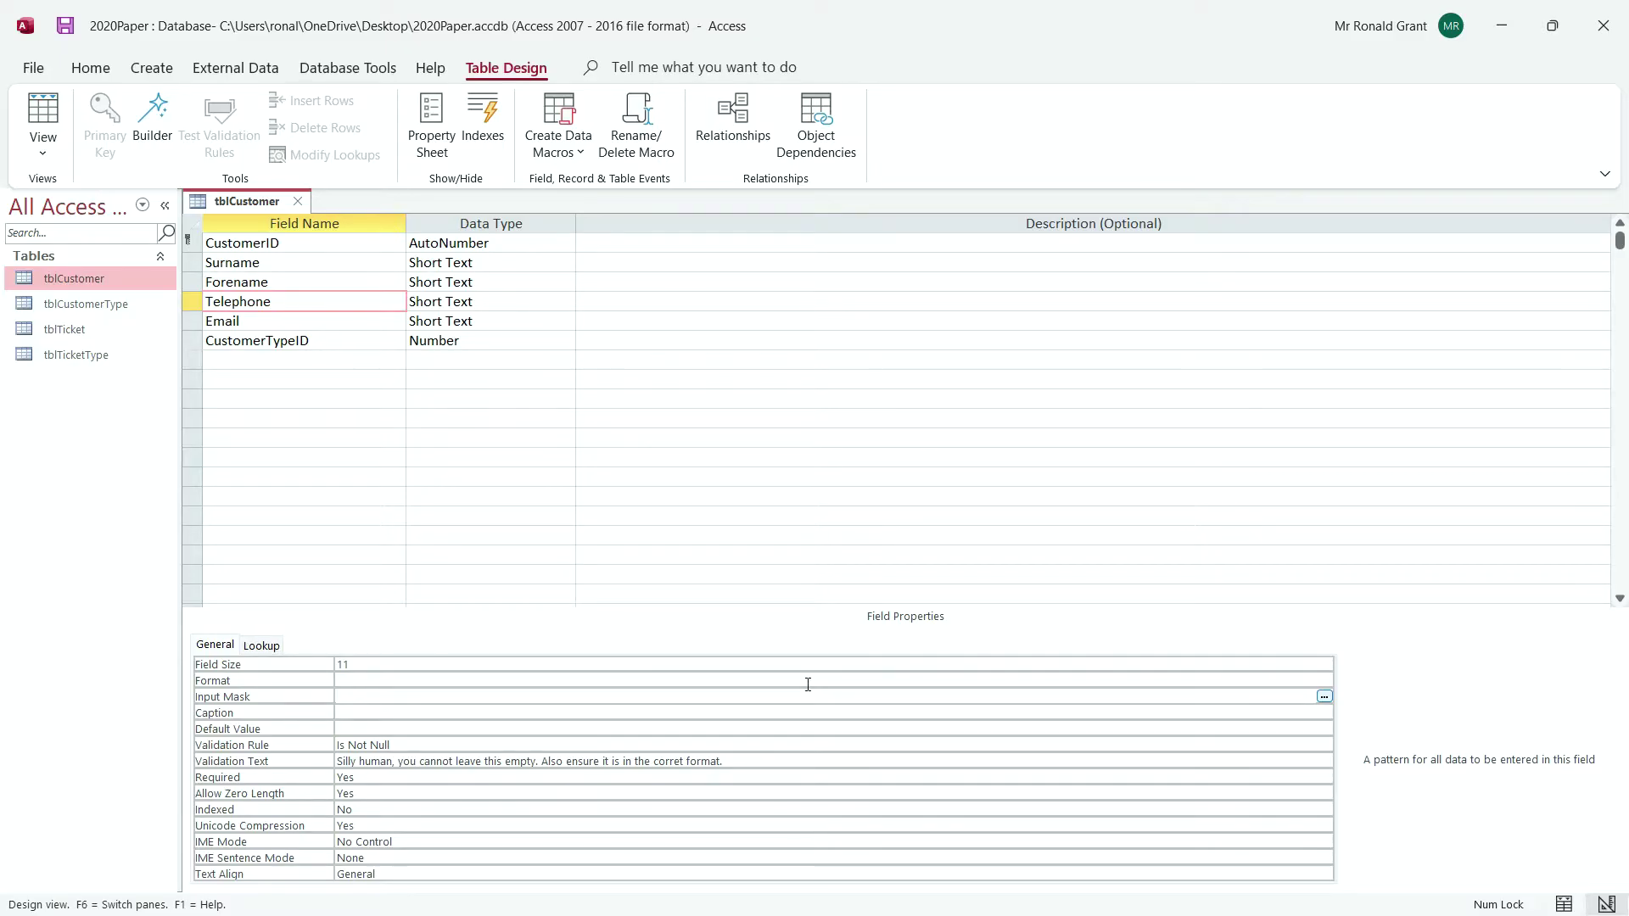
Launch the Input Mask Wizard for Telephone, move it left, and review the predefined masks
{"action": "left_click", "coordinate": [1324, 697]}
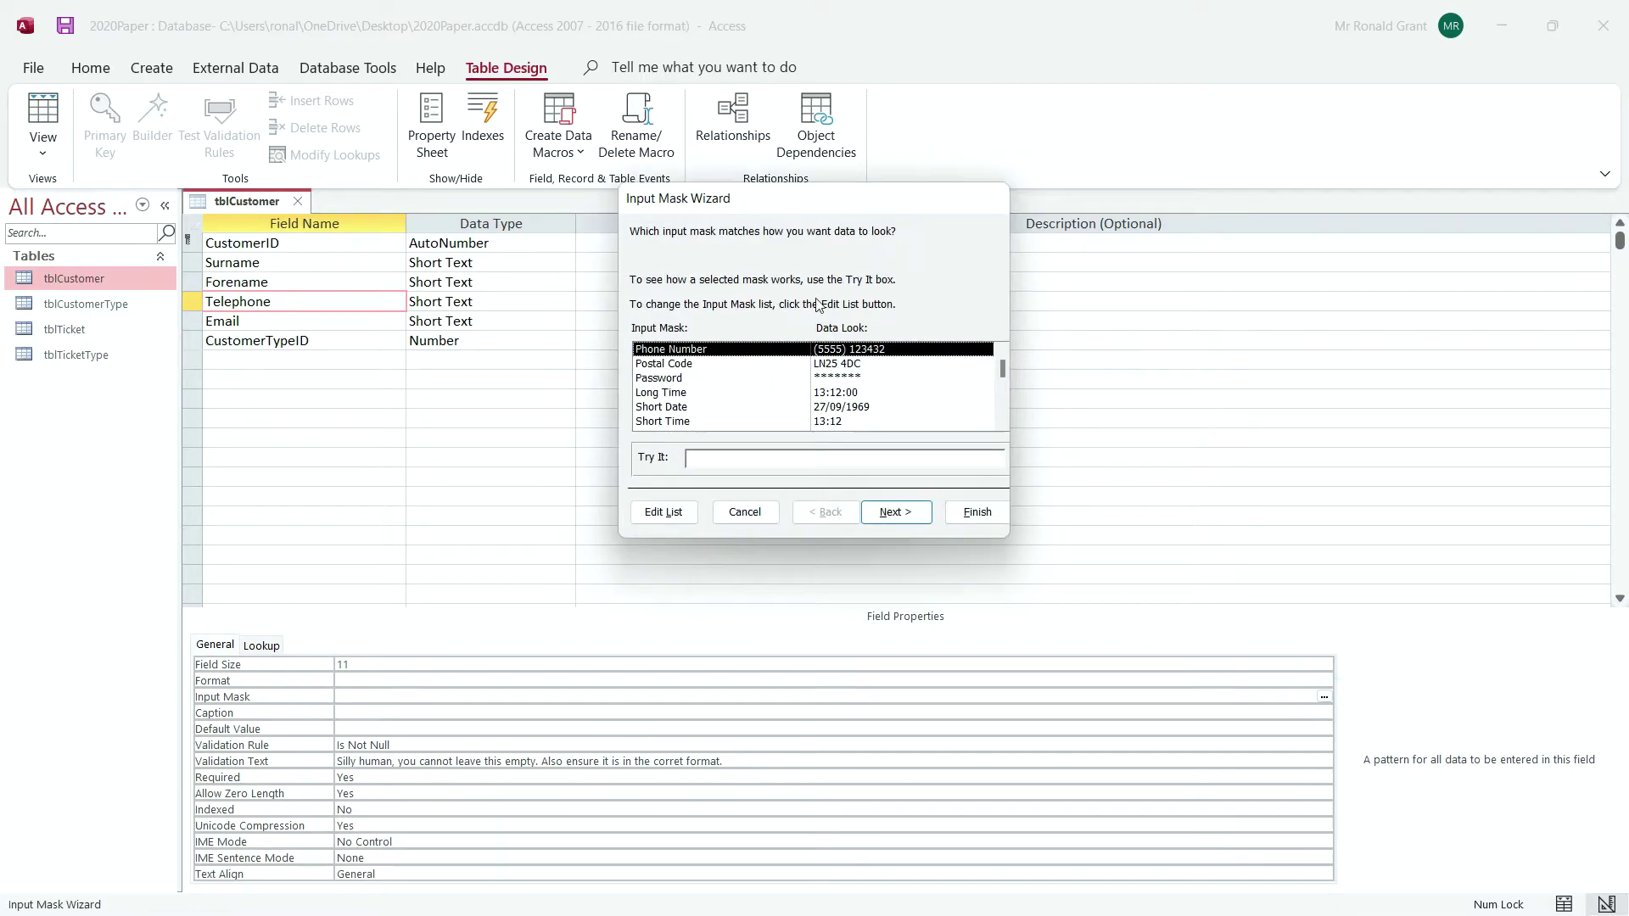
{"action": "left_click_drag", "start_coordinate": [750, 206], "coordinate": [656, 223]}
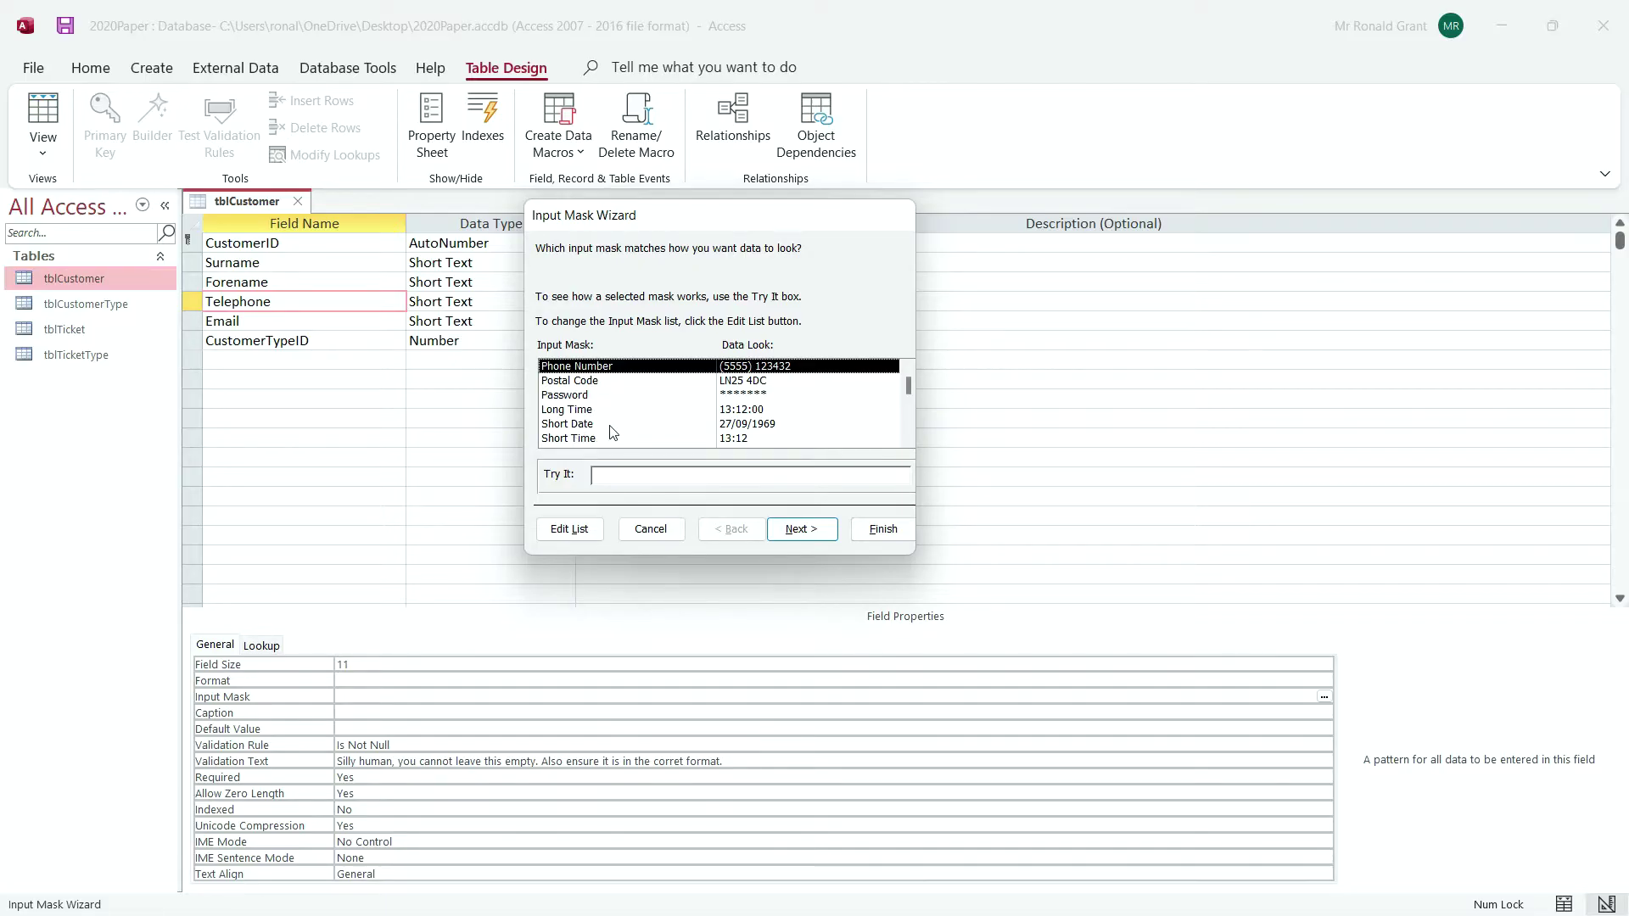
{"action": "scroll", "coordinate": [654, 410], "scroll_direction": "down", "scroll_amount": 1}
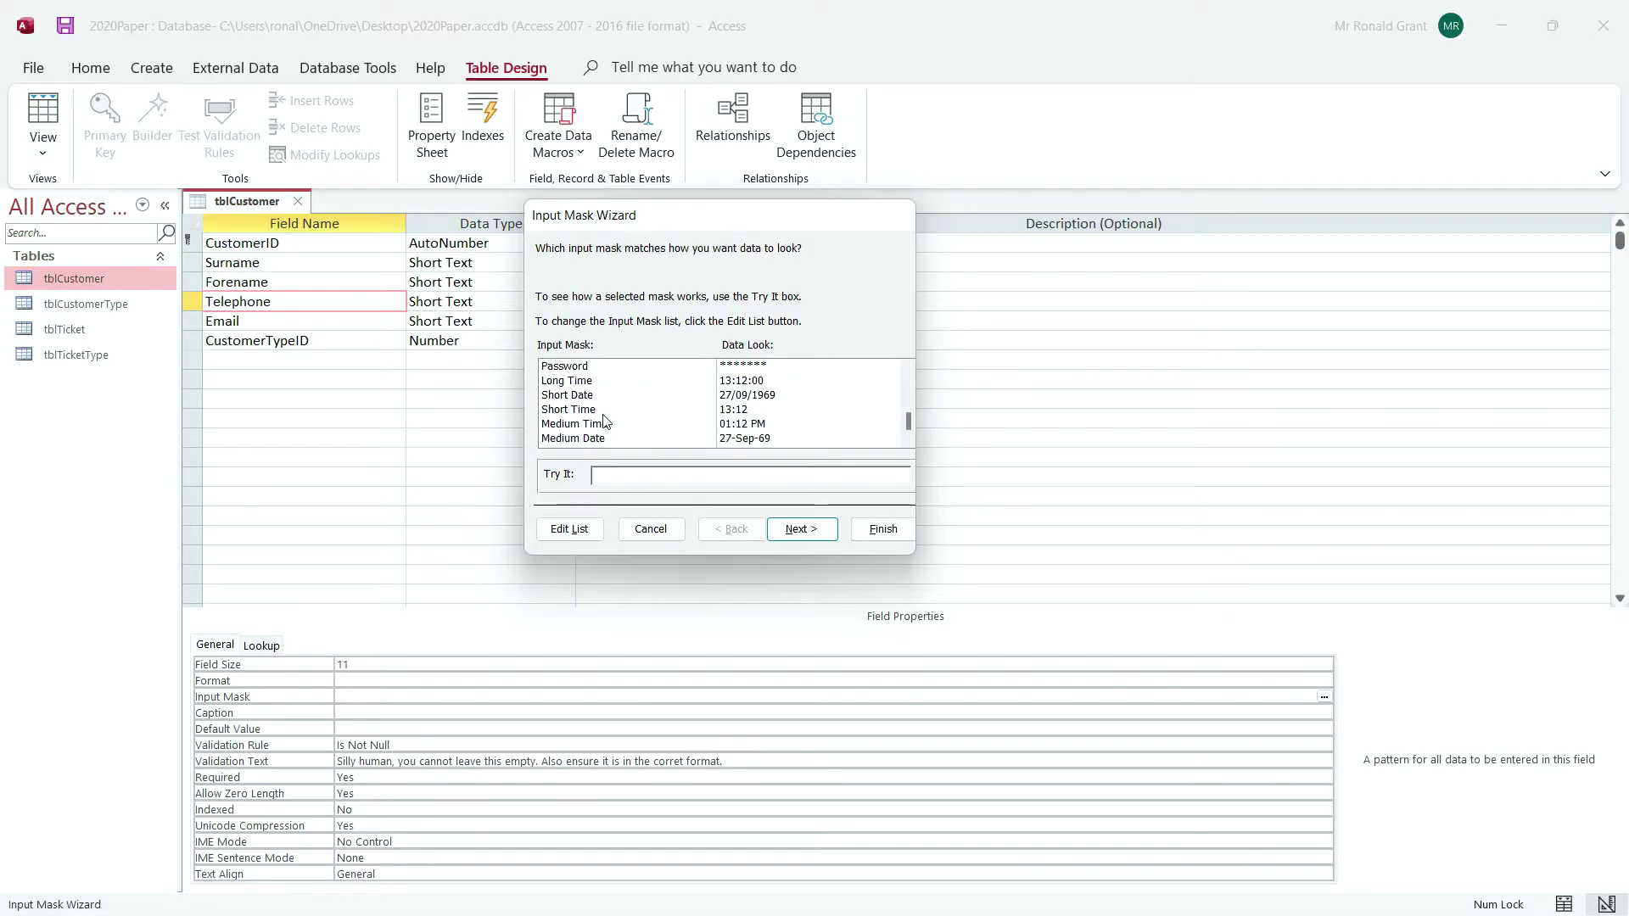
{"action": "scroll", "coordinate": [606, 420], "scroll_direction": "up", "scroll_amount": 1}
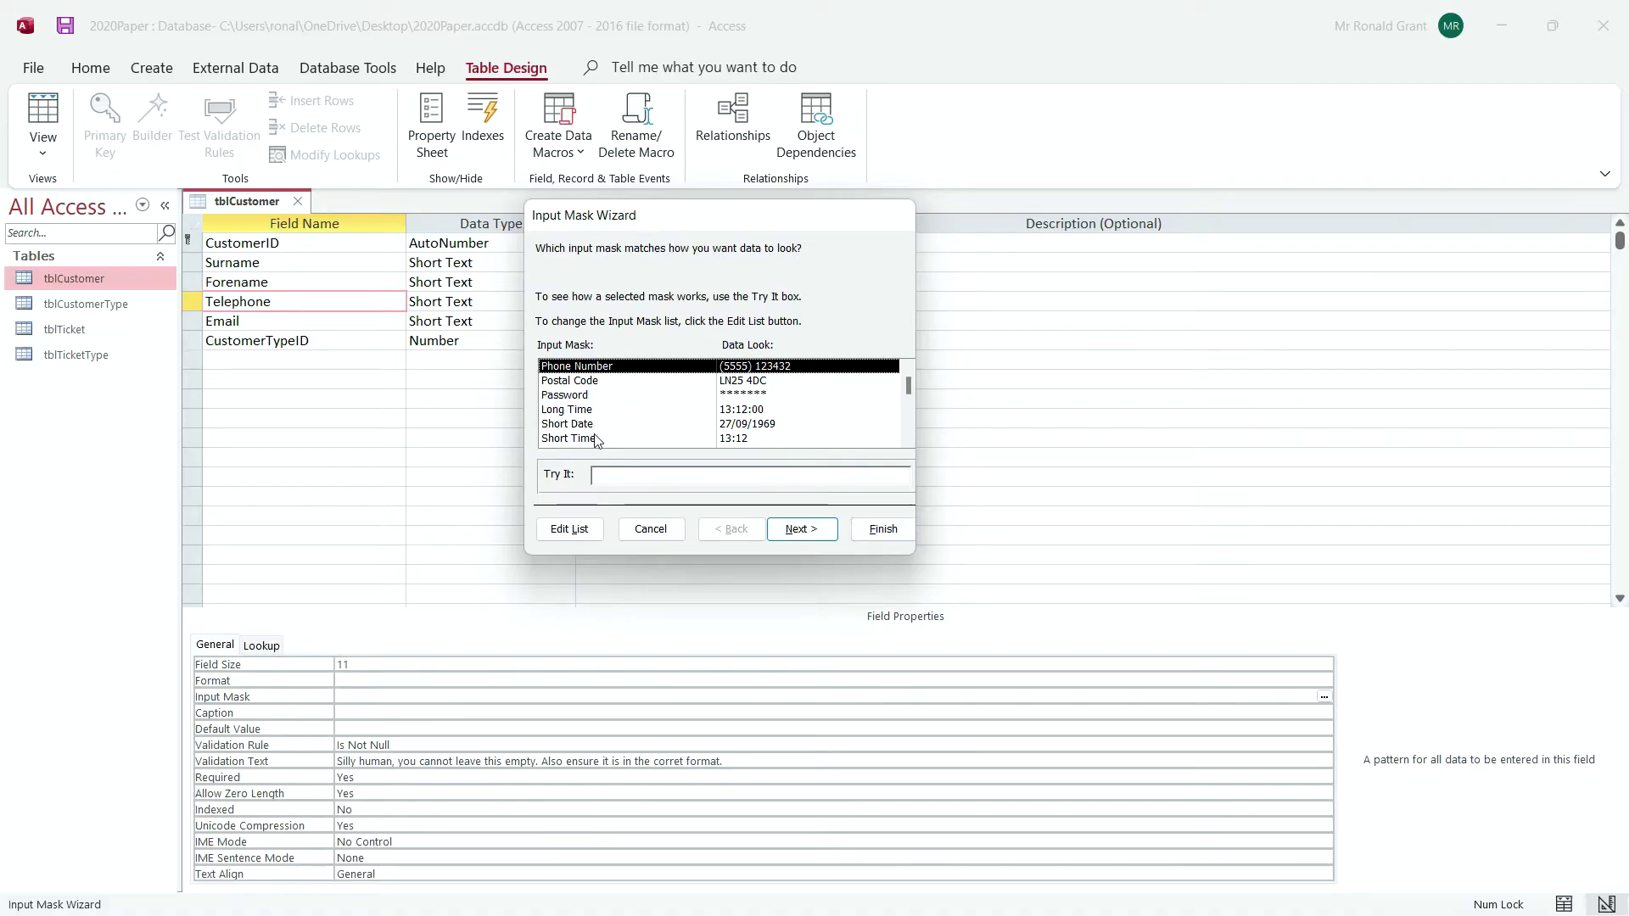
{"action": "scroll", "coordinate": [598, 443], "scroll_direction": "down", "scroll_amount": 1}
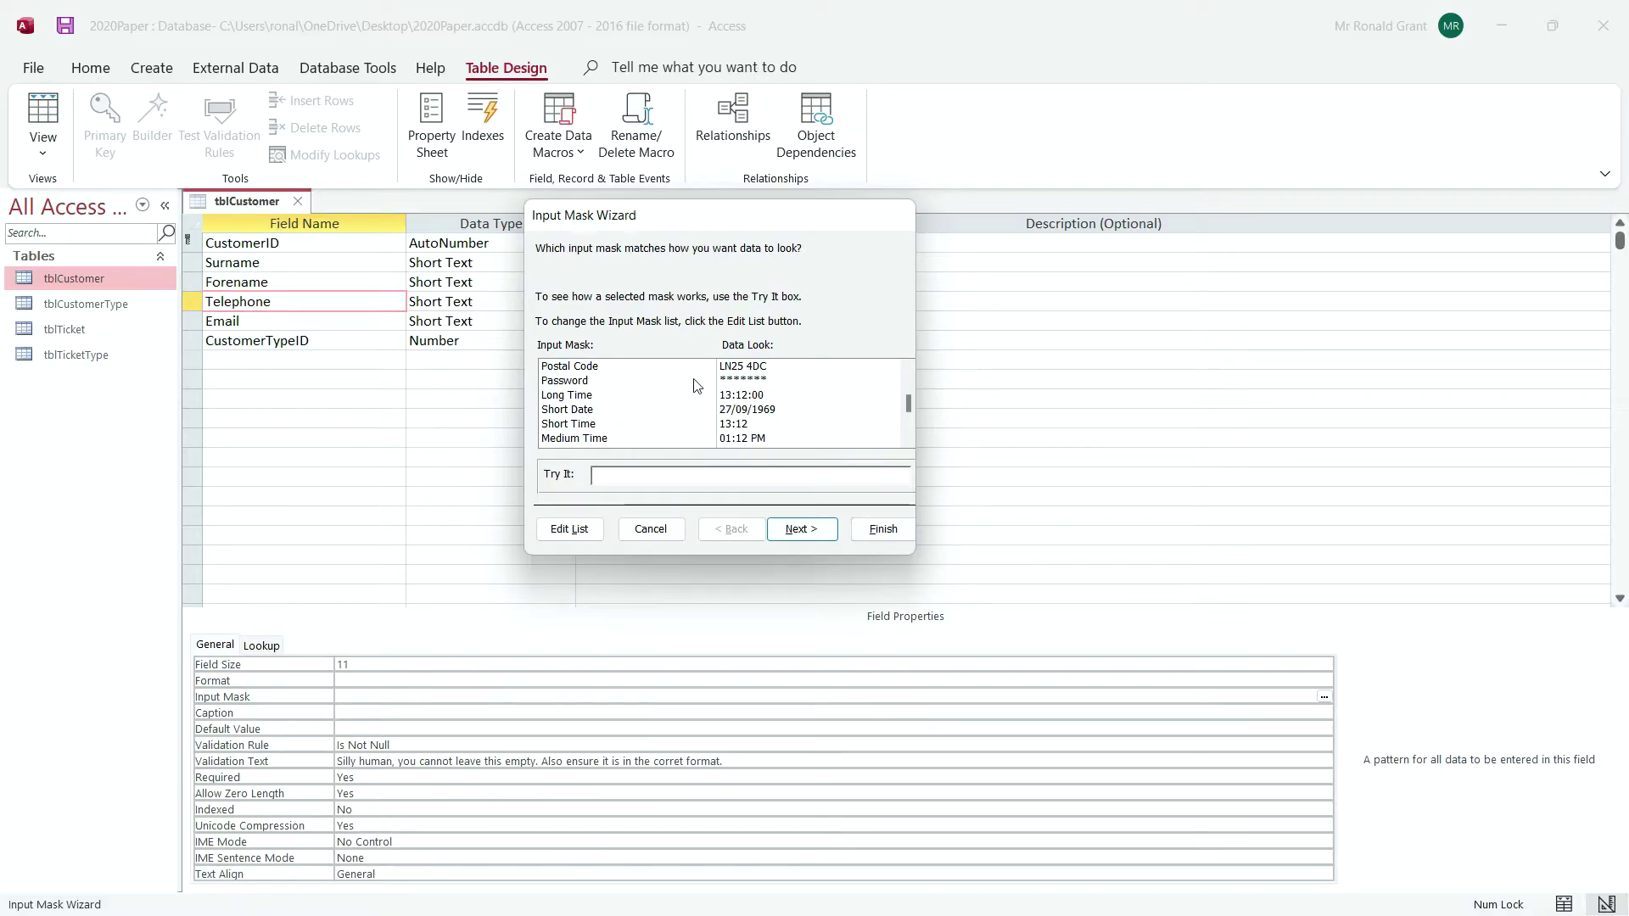
{"action": "scroll", "coordinate": [653, 395], "scroll_direction": "up", "scroll_amount": 1}
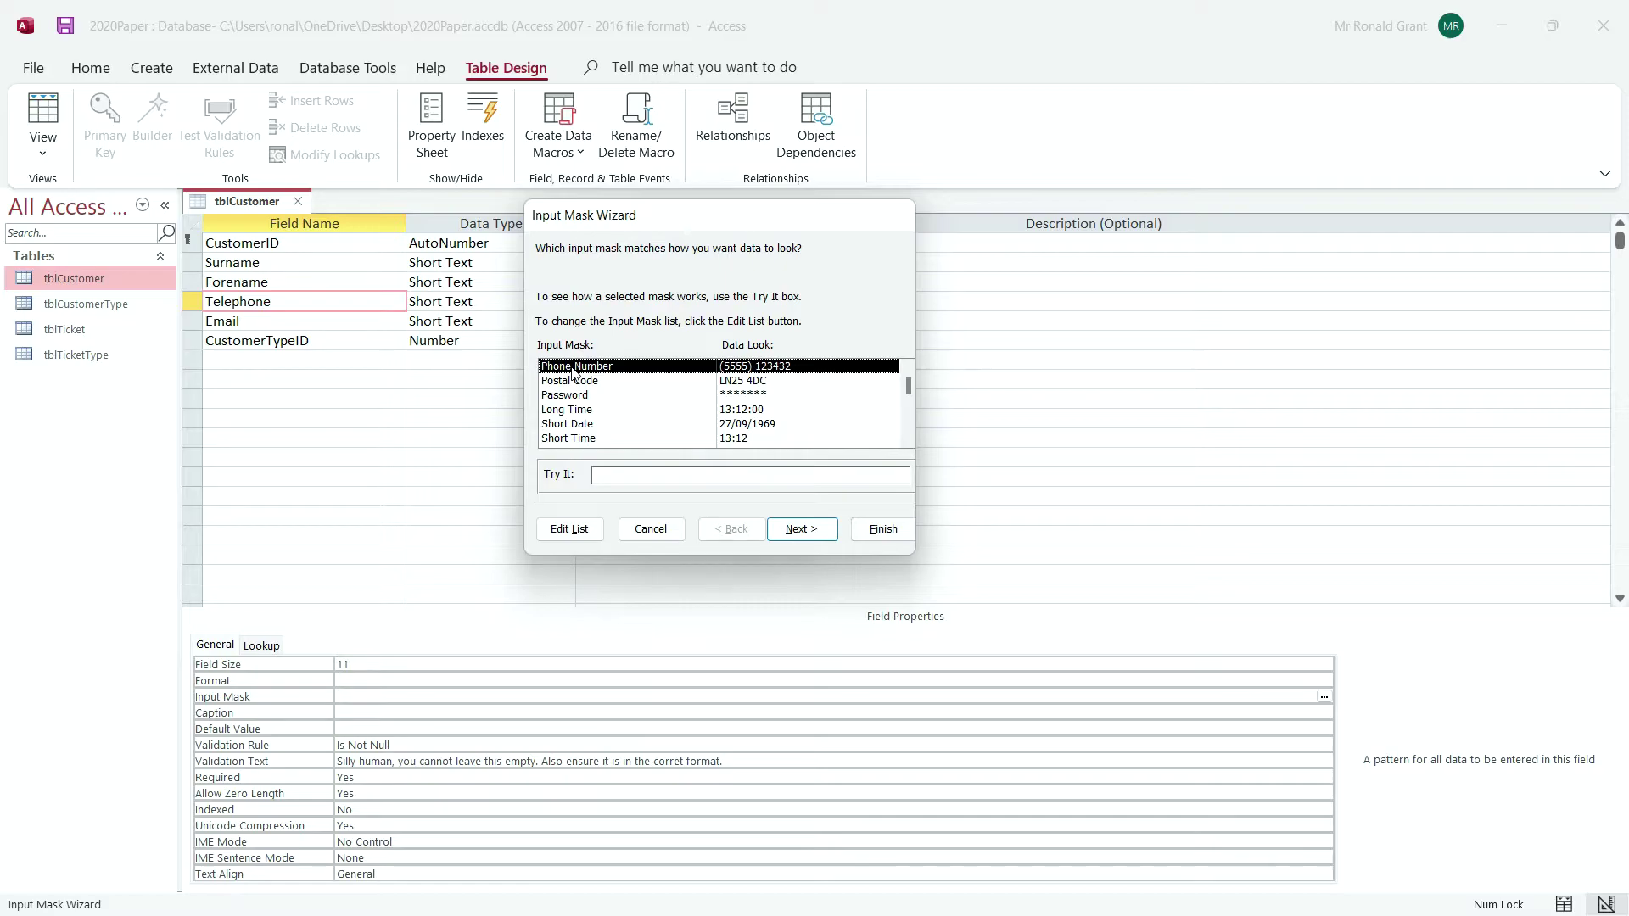
{"action": "double_click", "coordinate": [574, 368]}
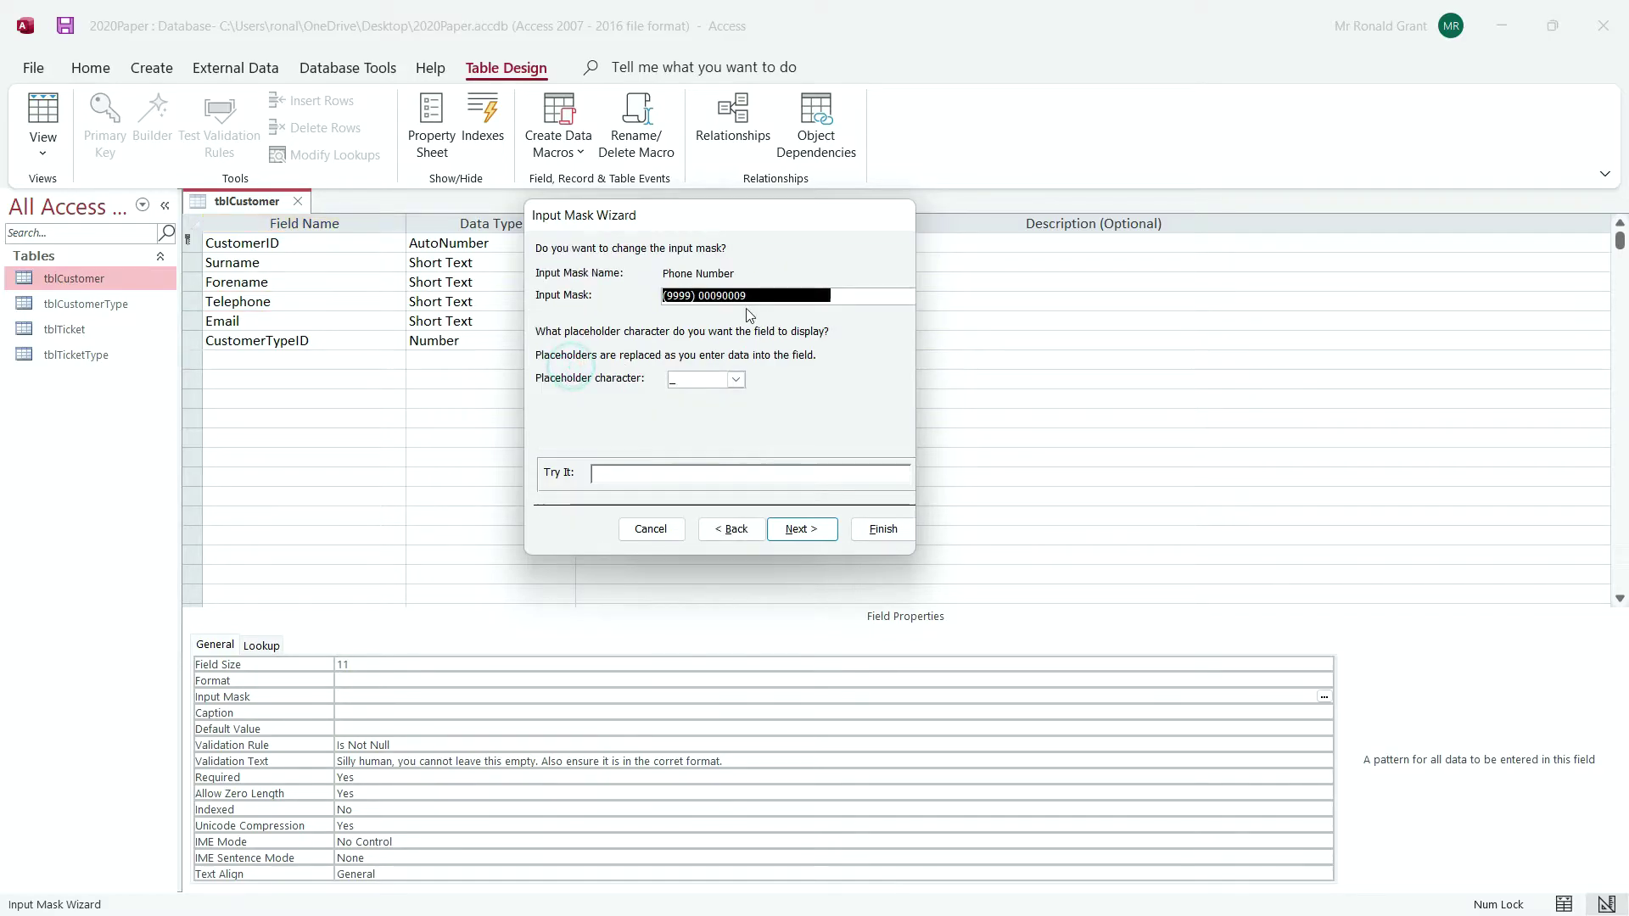
{"action": "left_click", "coordinate": [721, 295]}
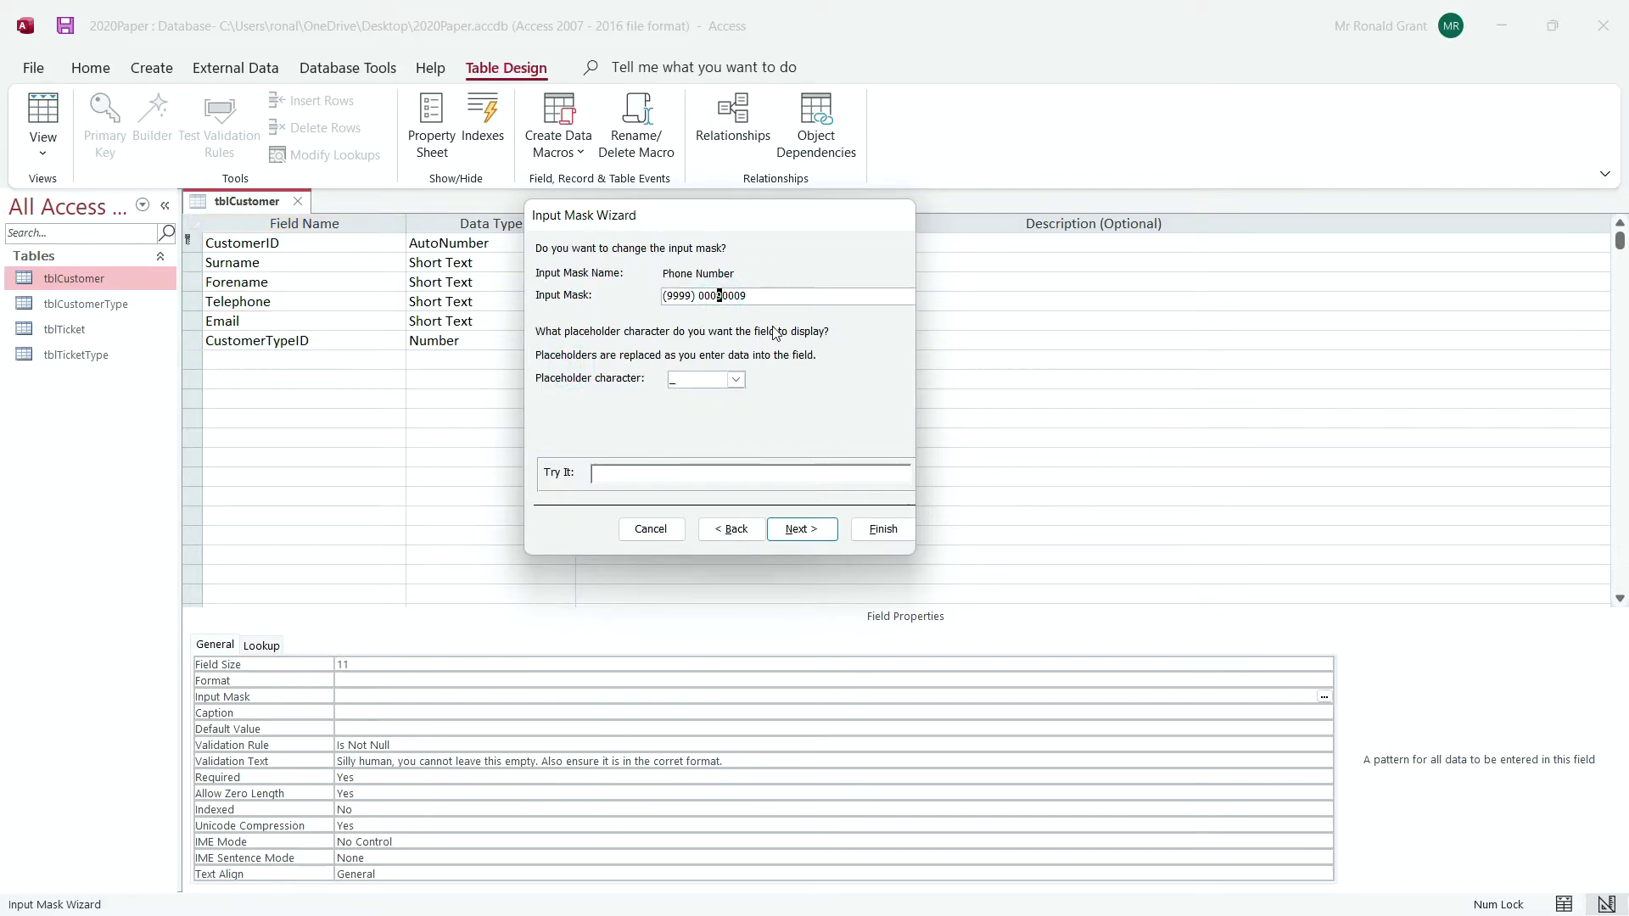
{"action": "key", "text": "Left"}
{"action": "key", "text": "Left"}
{"action": "key", "text": "Left"}
{"action": "key", "text": "Left"}
{"action": "key", "text": "Left"}
{"action": "key", "text": "Right"}
{"action": "key", "text": "Right"}
{"action": "key", "text": "Right"}
{"action": "key", "text": "Right"}
{"action": "key", "text": "Right"}
{"action": "key", "text": "Right"}
{"action": "key", "text": "Right"}
{"action": "key", "text": "Right"}
{"action": "key", "text": "shift+Right"}
{"action": "key", "text": "Left"}
{"action": "key", "text": "BackSpace"}
{"action": "key", "text": "BackSpace"}
{"action": "key", "text": "BackSpace"}
{"action": "key", "text": "BackSpace"}
{"action": "key", "text": "BackSpace"}
{"action": "key", "text": "BackSpace"}
{"action": "key", "text": "BackSpace"}
{"action": "key", "text": "BackSpace"}
{"action": "key", "text": "BackSpace"}
{"action": "key", "text": "BackSpace"}
{"action": "key", "text": "BackSpace"}
{"action": "key", "text": "BackSpace"}
{"action": "key", "text": "BackSpace"}
{"action": "key", "text": "BackSpace"}
{"action": "key", "text": "BackSpace"}
{"action": "key", "text": "BackSpace"}
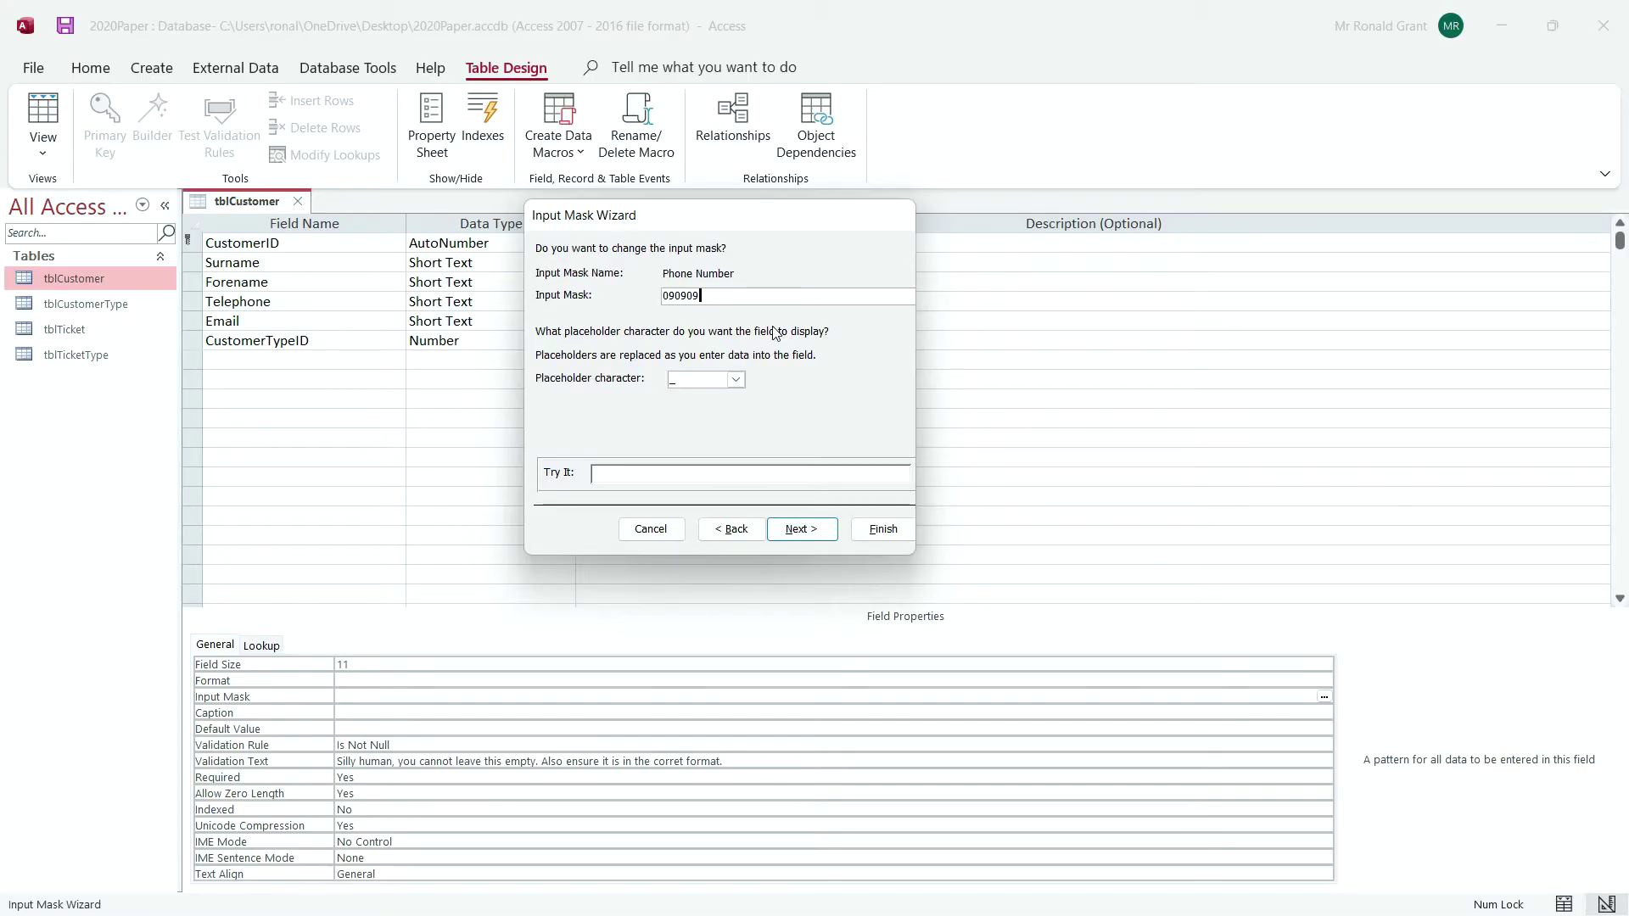
{"action": "key", "text": "Tab"}
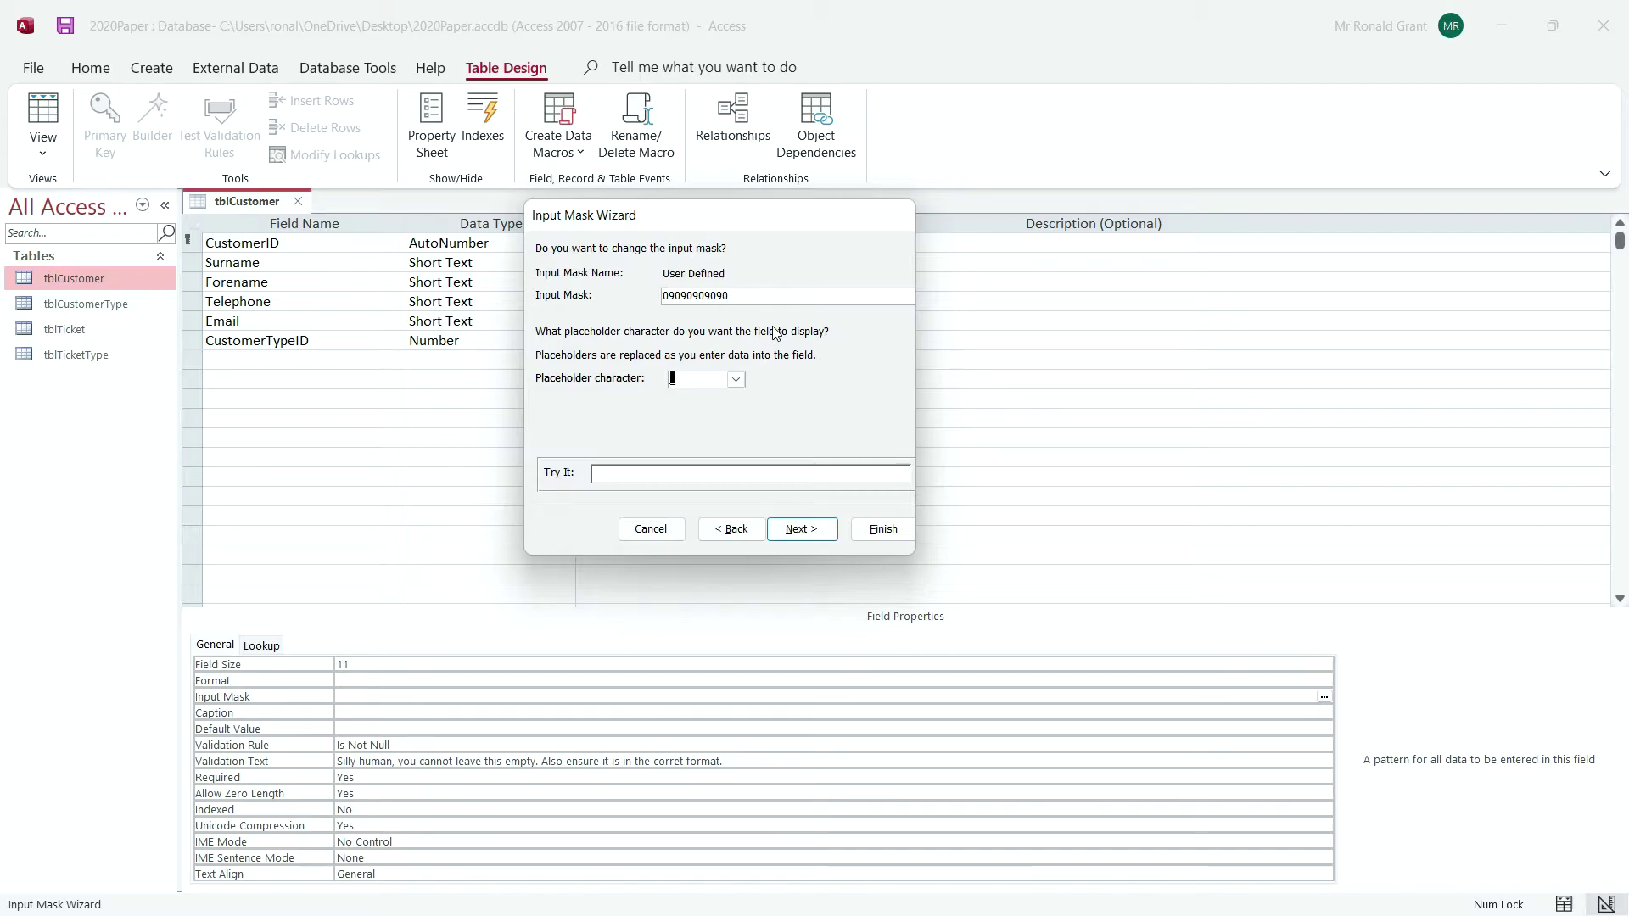
{"action": "left_click", "coordinate": [790, 415]}
{"action": "left_click_drag", "start_coordinate": [744, 292], "coordinate": [602, 295]}
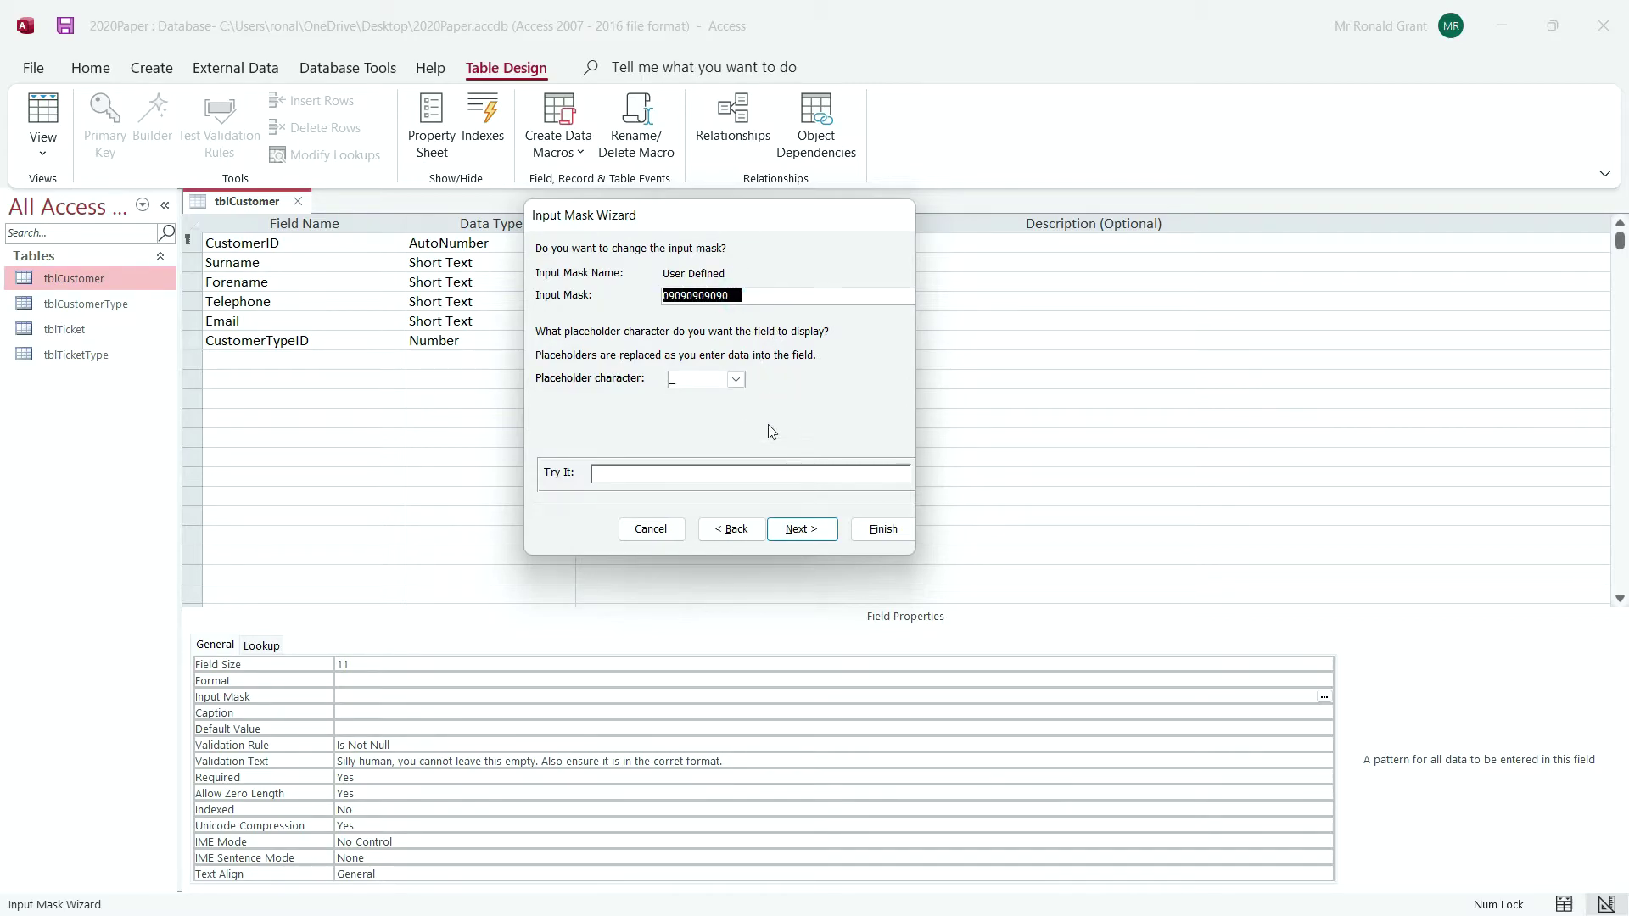
Test the mask by entering 079395001 in the Try It box
{"action": "left_click", "coordinate": [709, 475]}
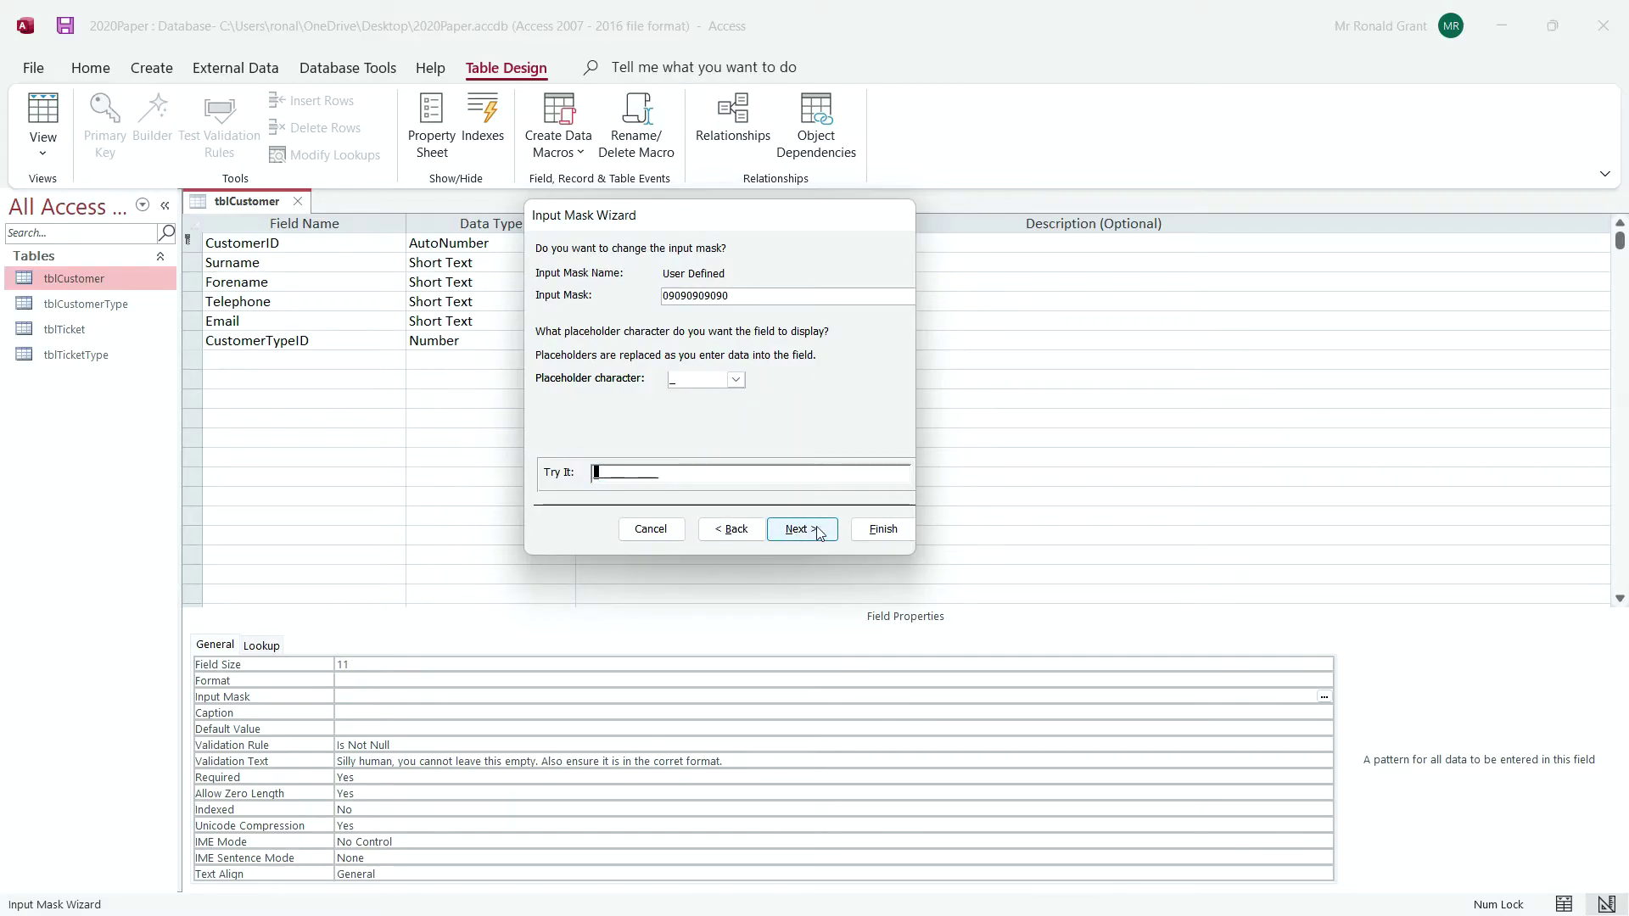
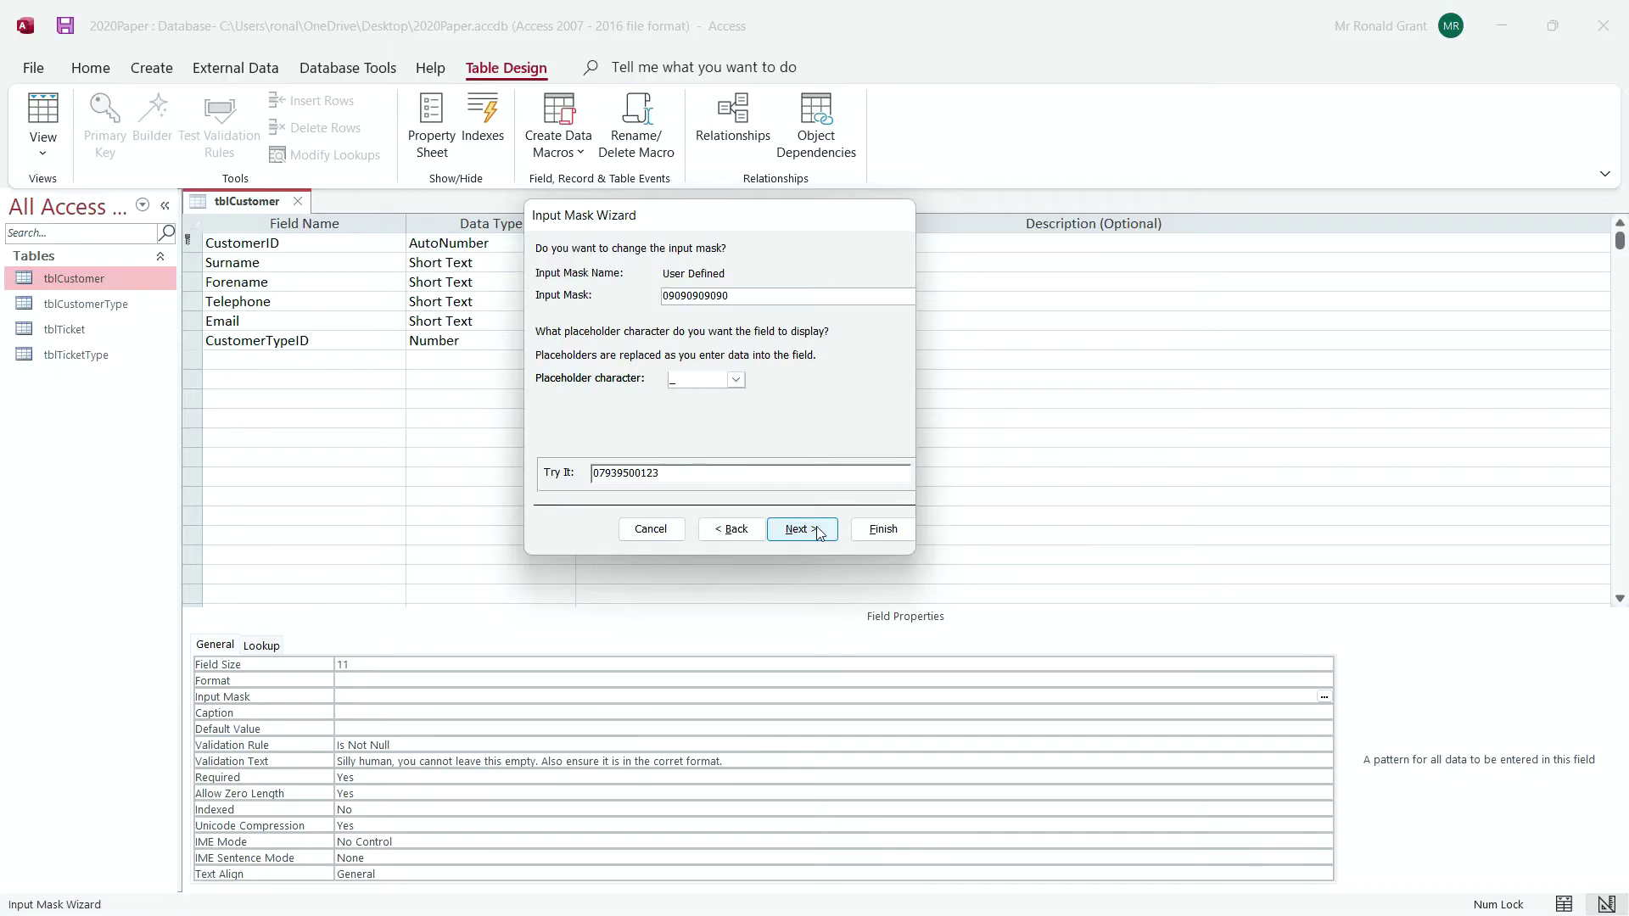
{"action": "double_click", "coordinate": [668, 470]}
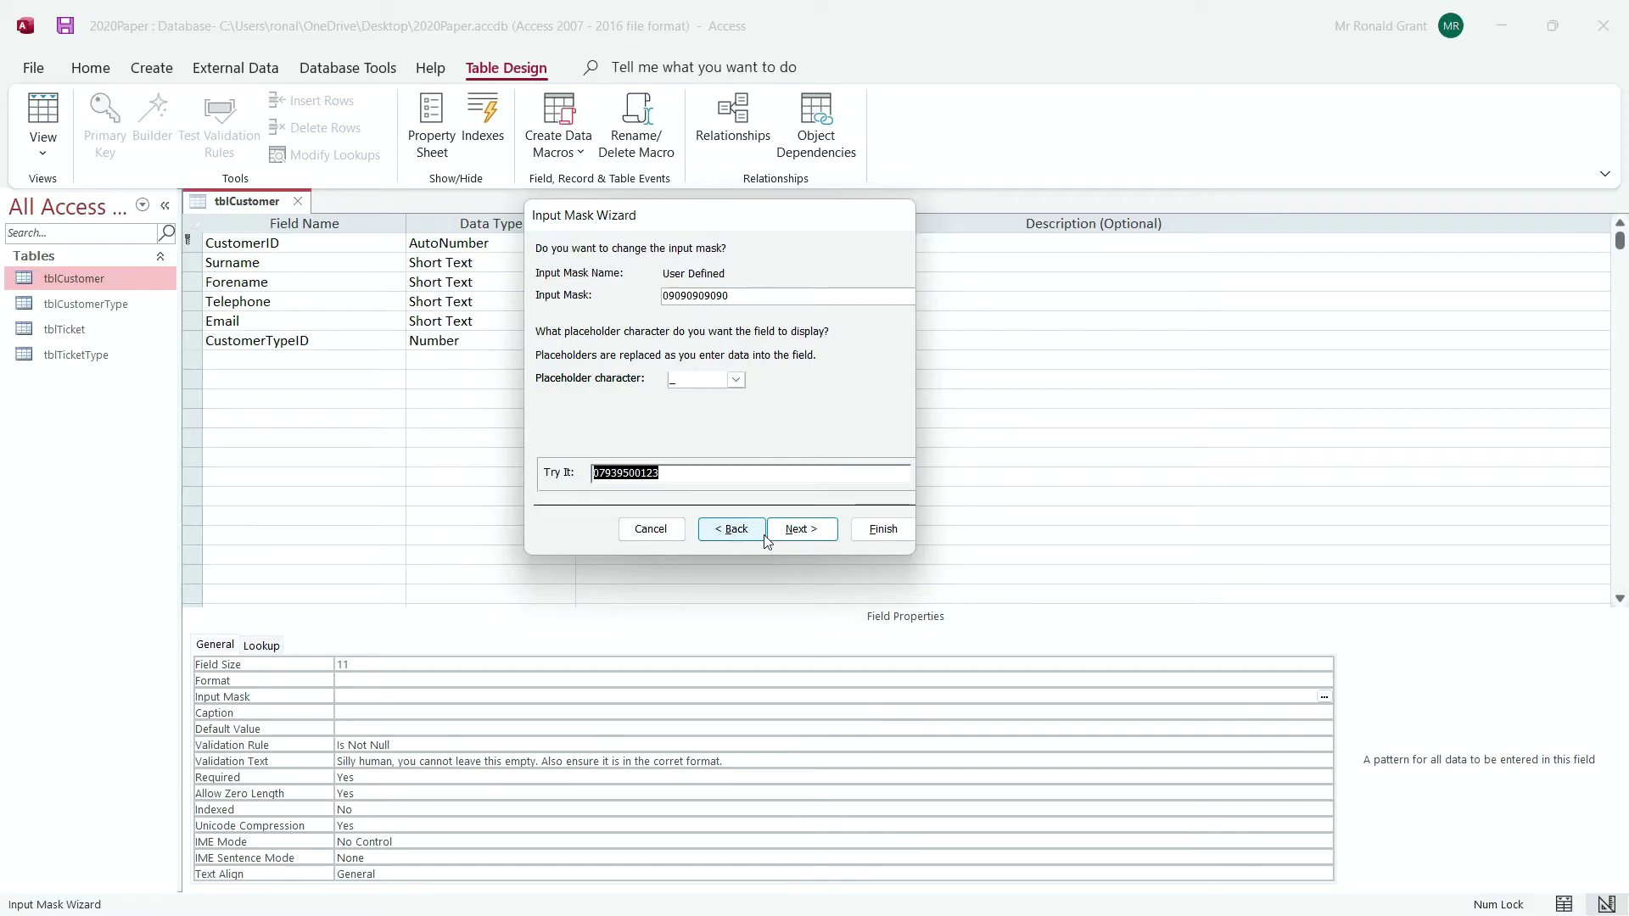
{"action": "left_click", "coordinate": [793, 528]}
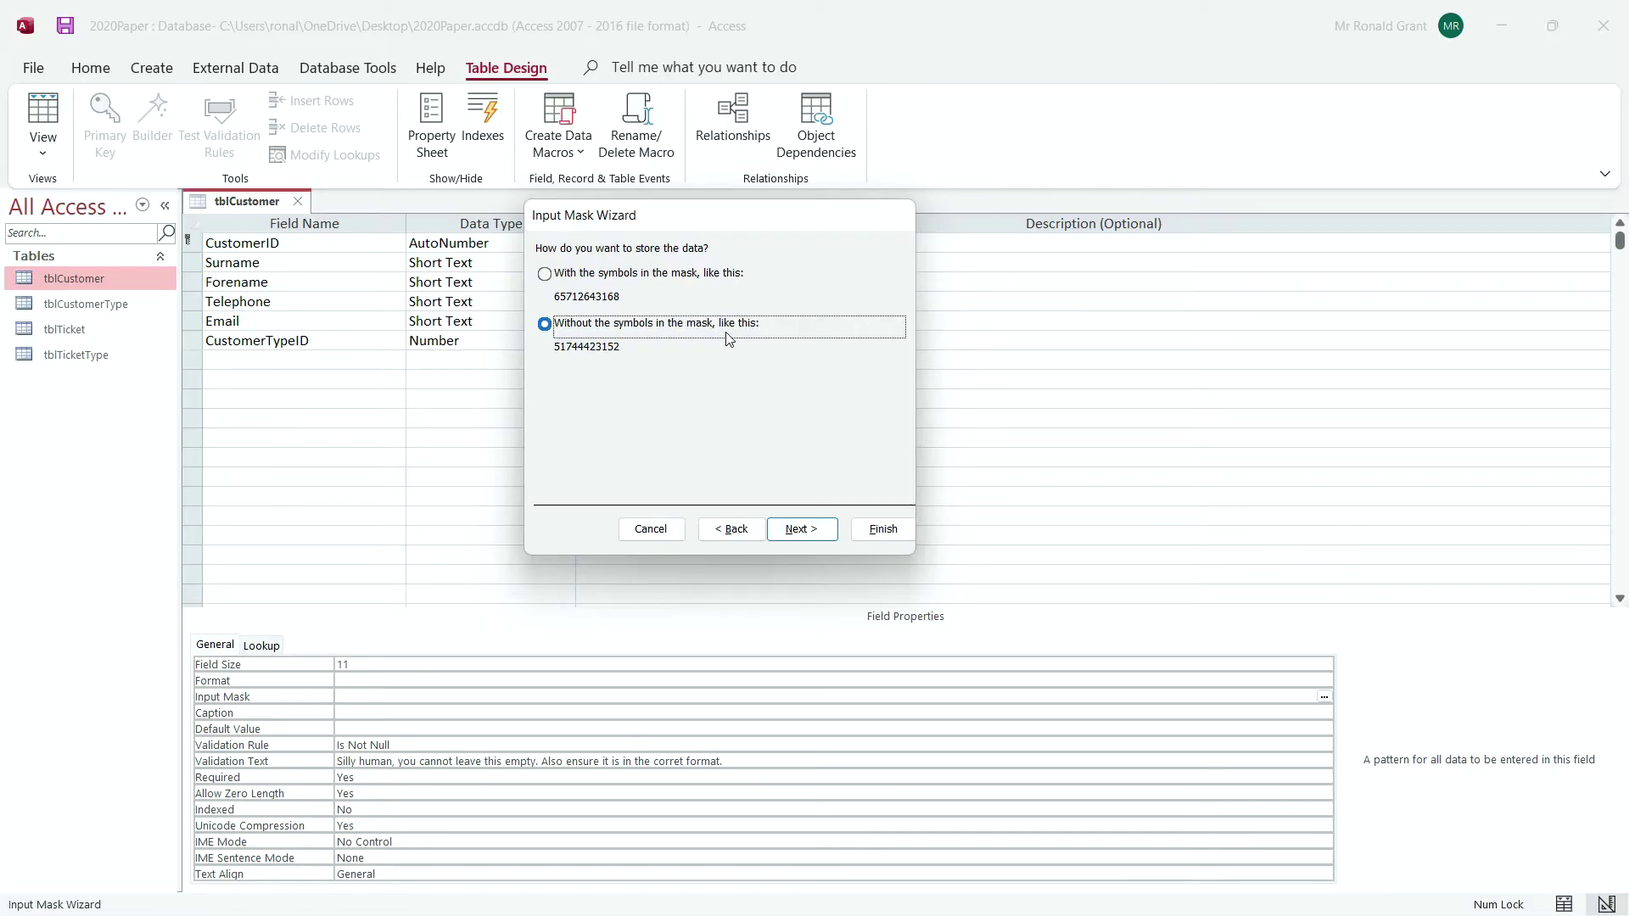
{"action": "left_click", "coordinate": [791, 529]}
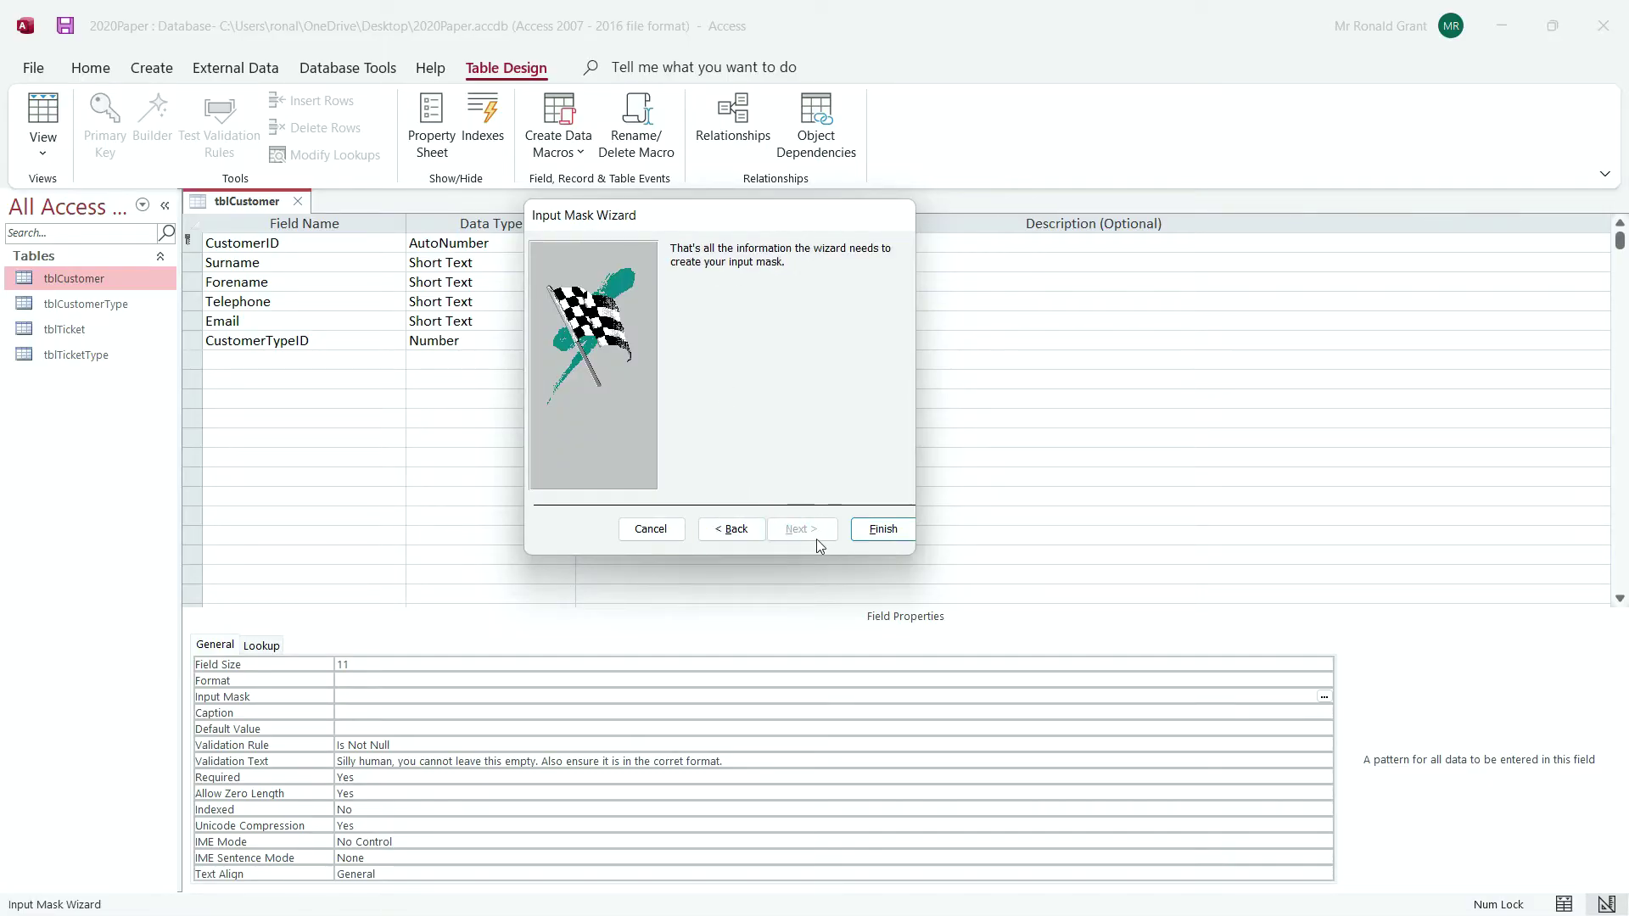
{"action": "left_click", "coordinate": [883, 529]}
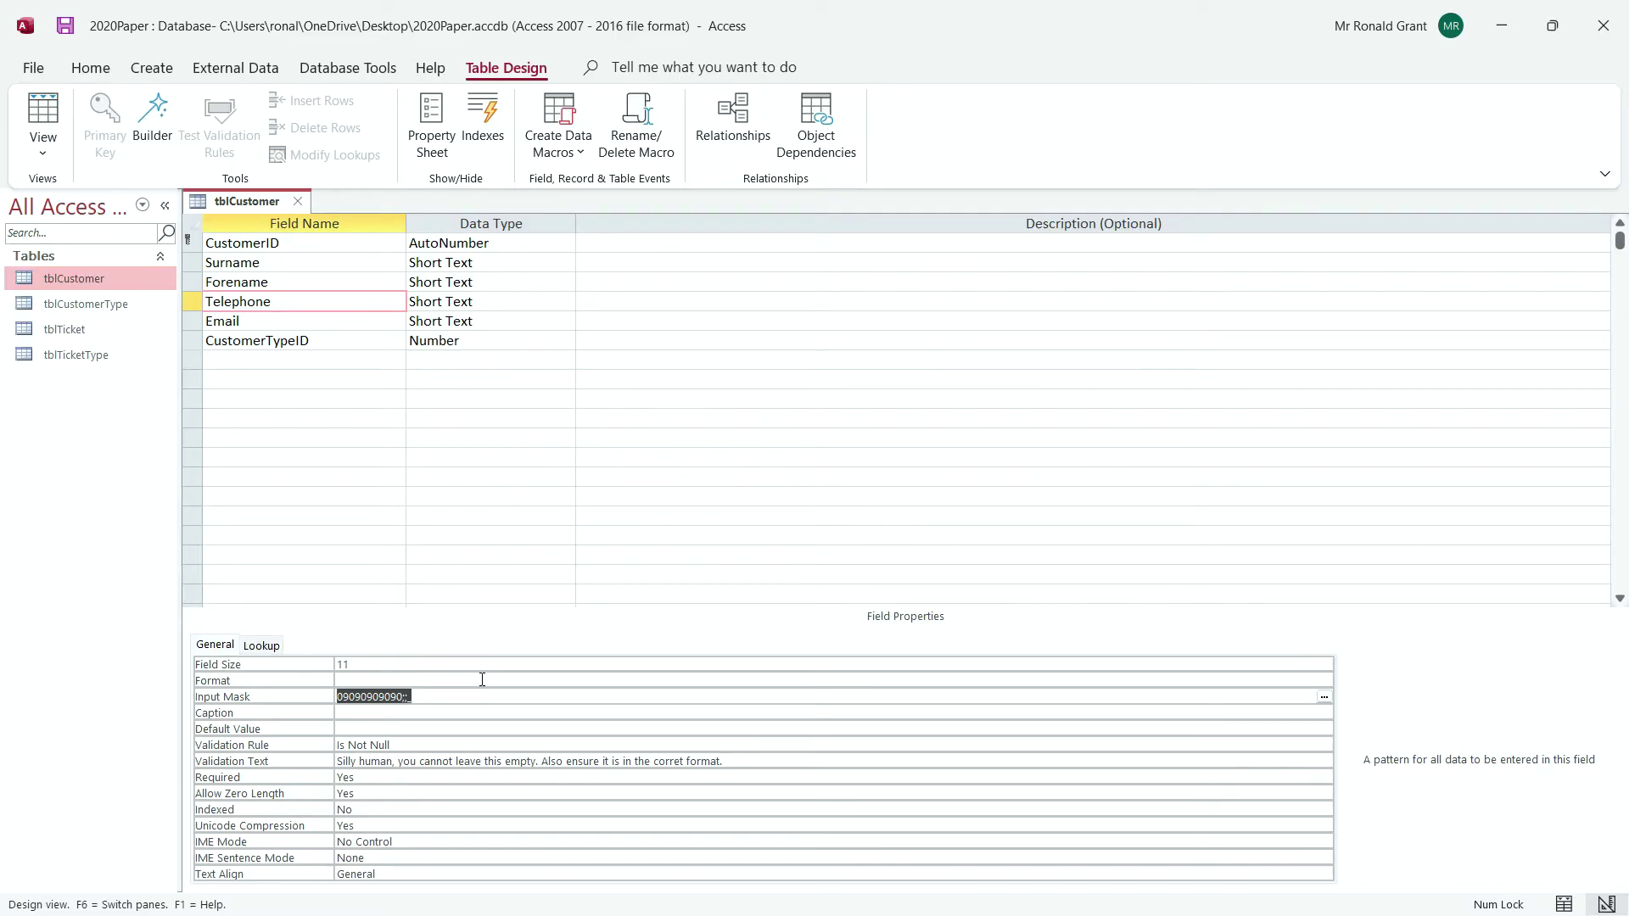
{"action": "left_click", "coordinate": [438, 690]}
{"action": "double_click", "coordinate": [438, 689]}
{"action": "left_click", "coordinate": [449, 694]}
Save tblCustomer, switch to Datasheet view, and widen the Telephone column
{"action": "left_click", "coordinate": [51, 113]}
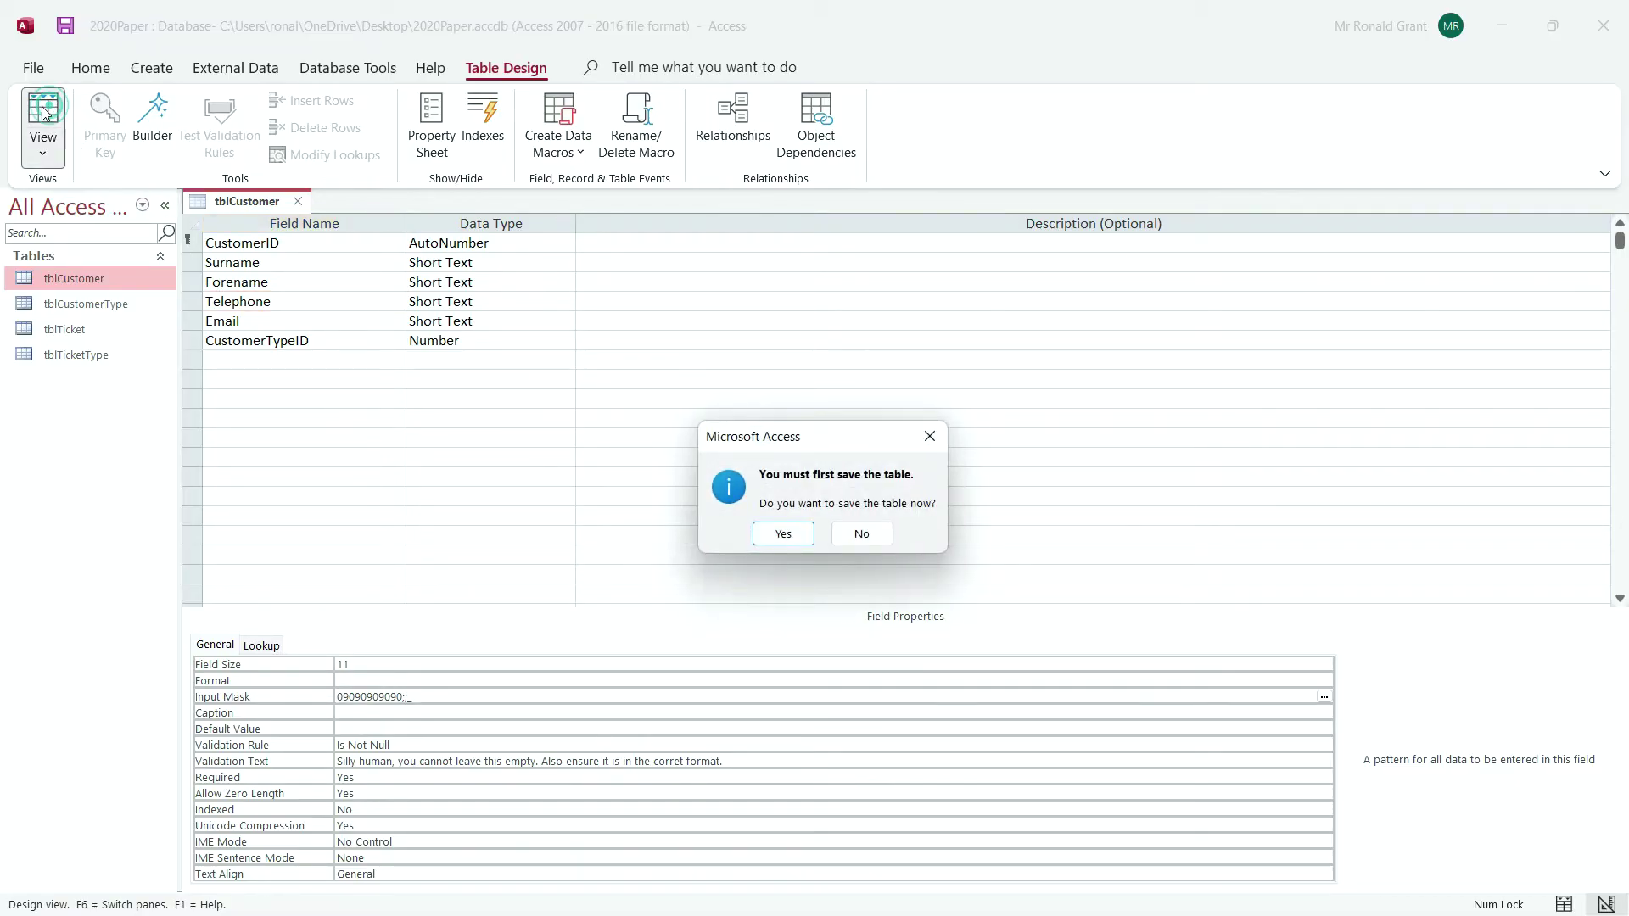
{"action": "left_click", "coordinate": [783, 535]}
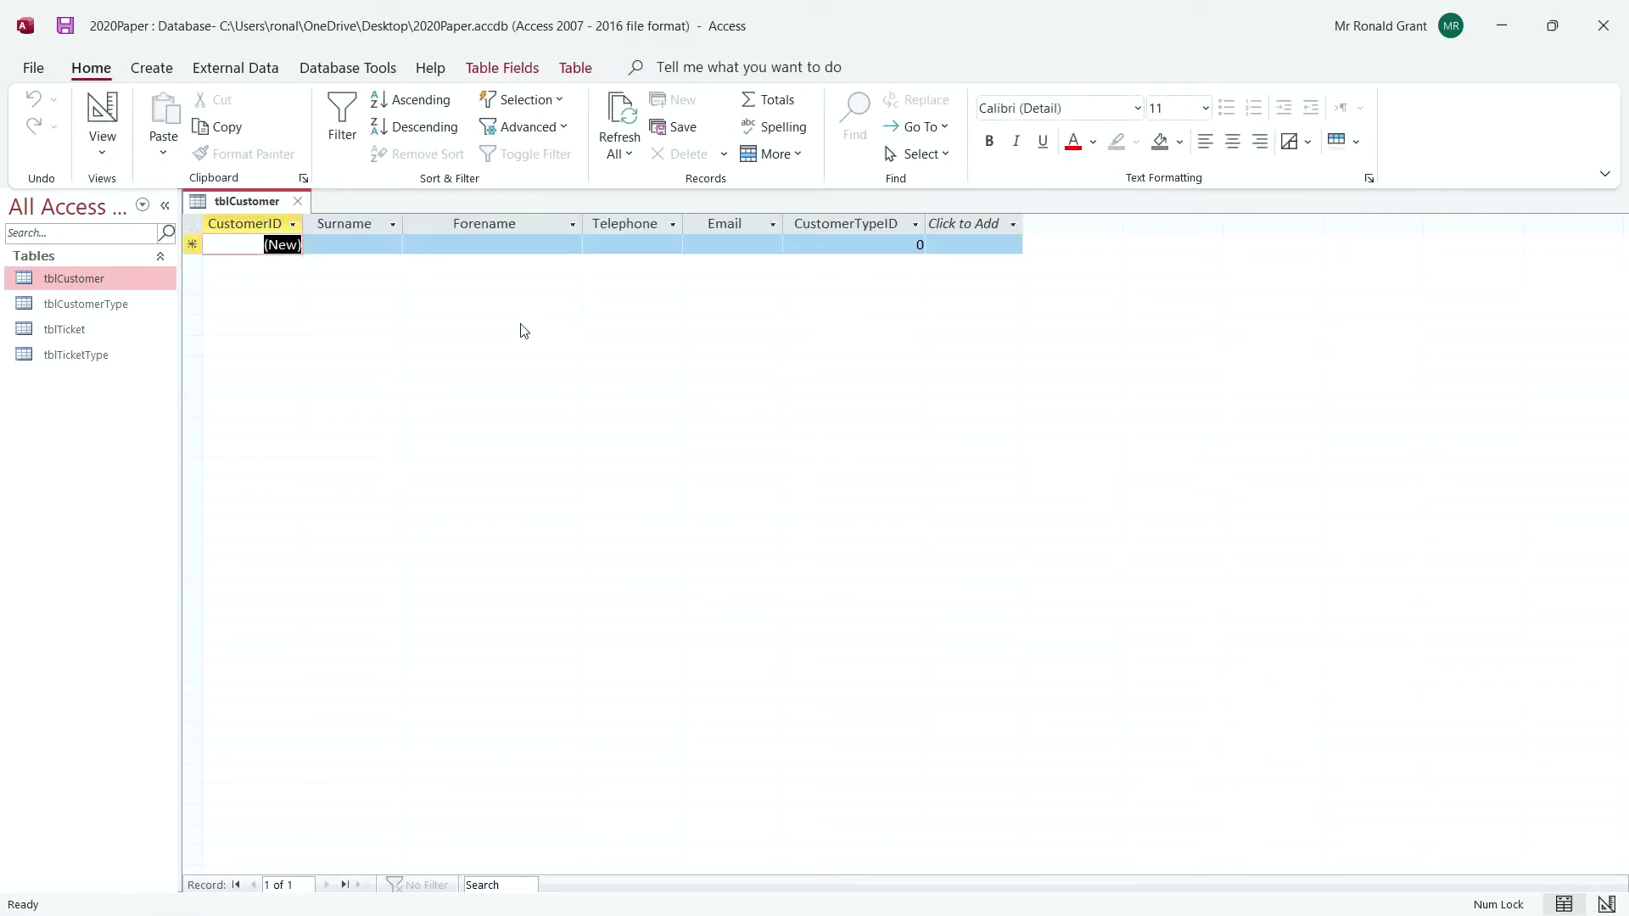
{"action": "left_click", "coordinate": [599, 240]}
{"action": "left_click", "coordinate": [600, 241]}
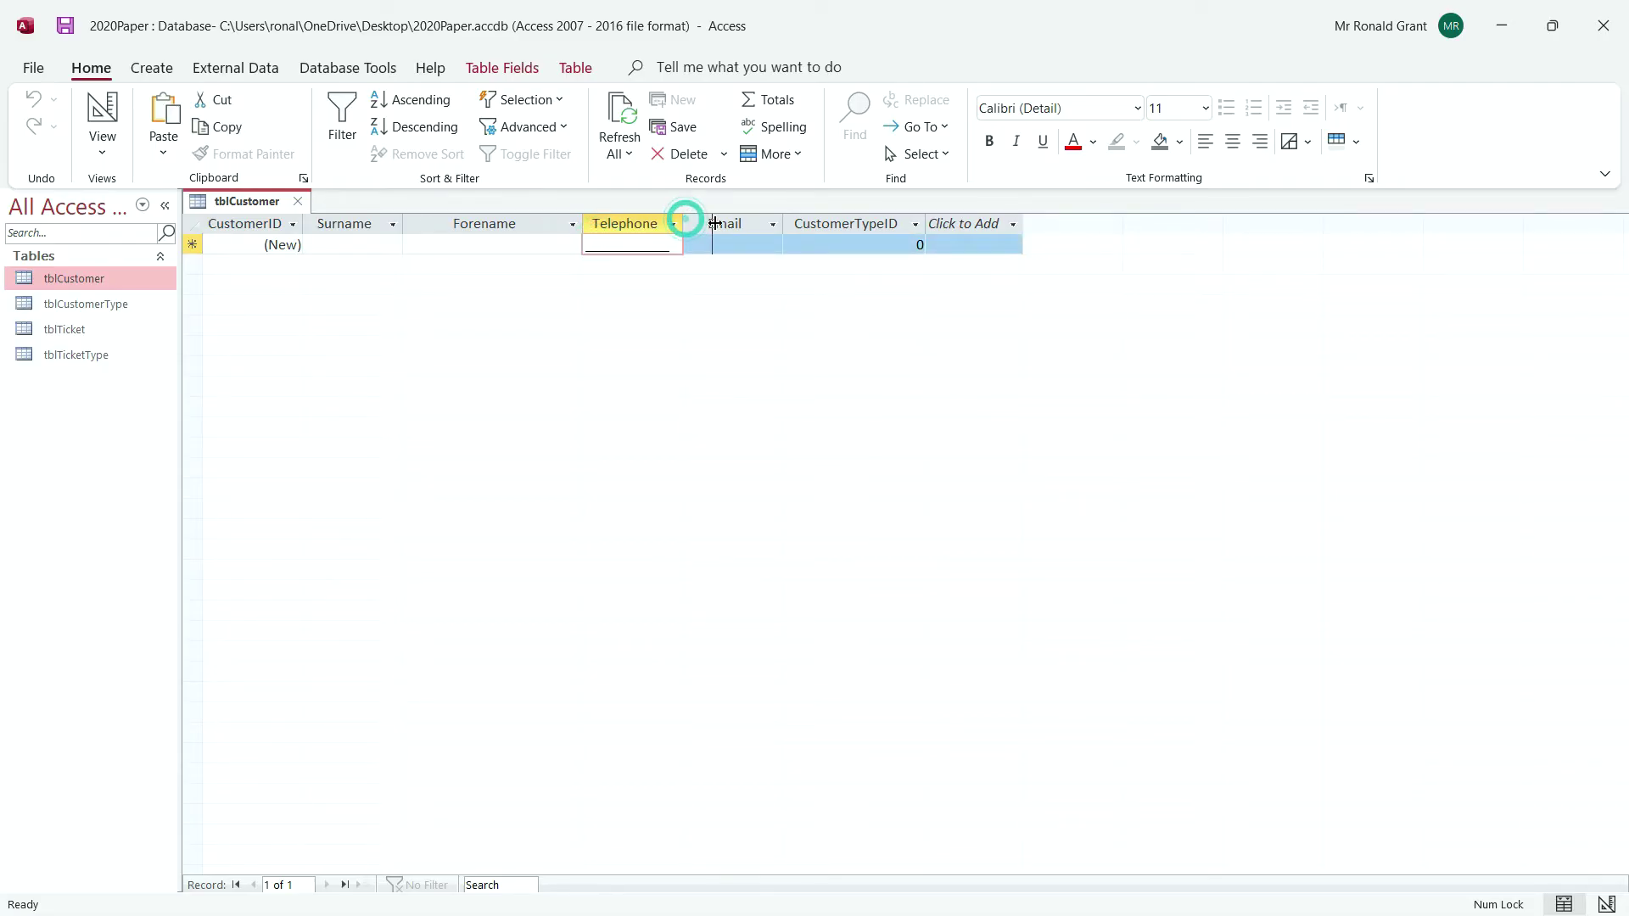
{"action": "left_click_drag", "start_coordinate": [684, 220], "coordinate": [713, 220]}
{"action": "key", "text": "shift+Tab"}
{"action": "key", "text": "shift+Tab"}
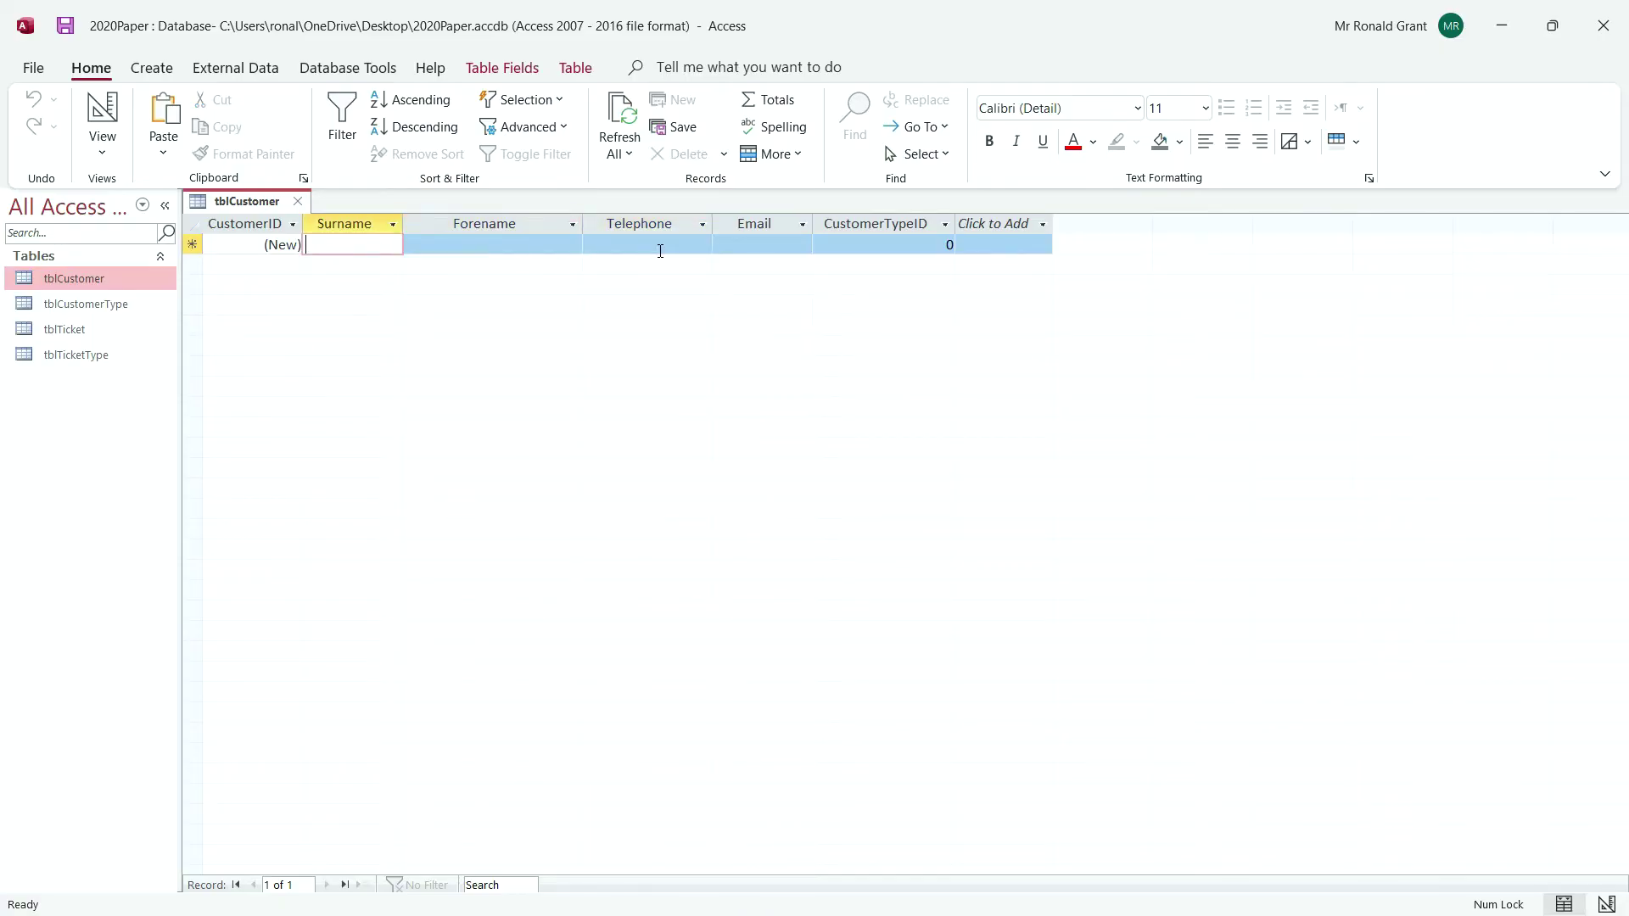
{"action": "key", "text": "Tab"}
{"action": "key", "text": "Tab"}
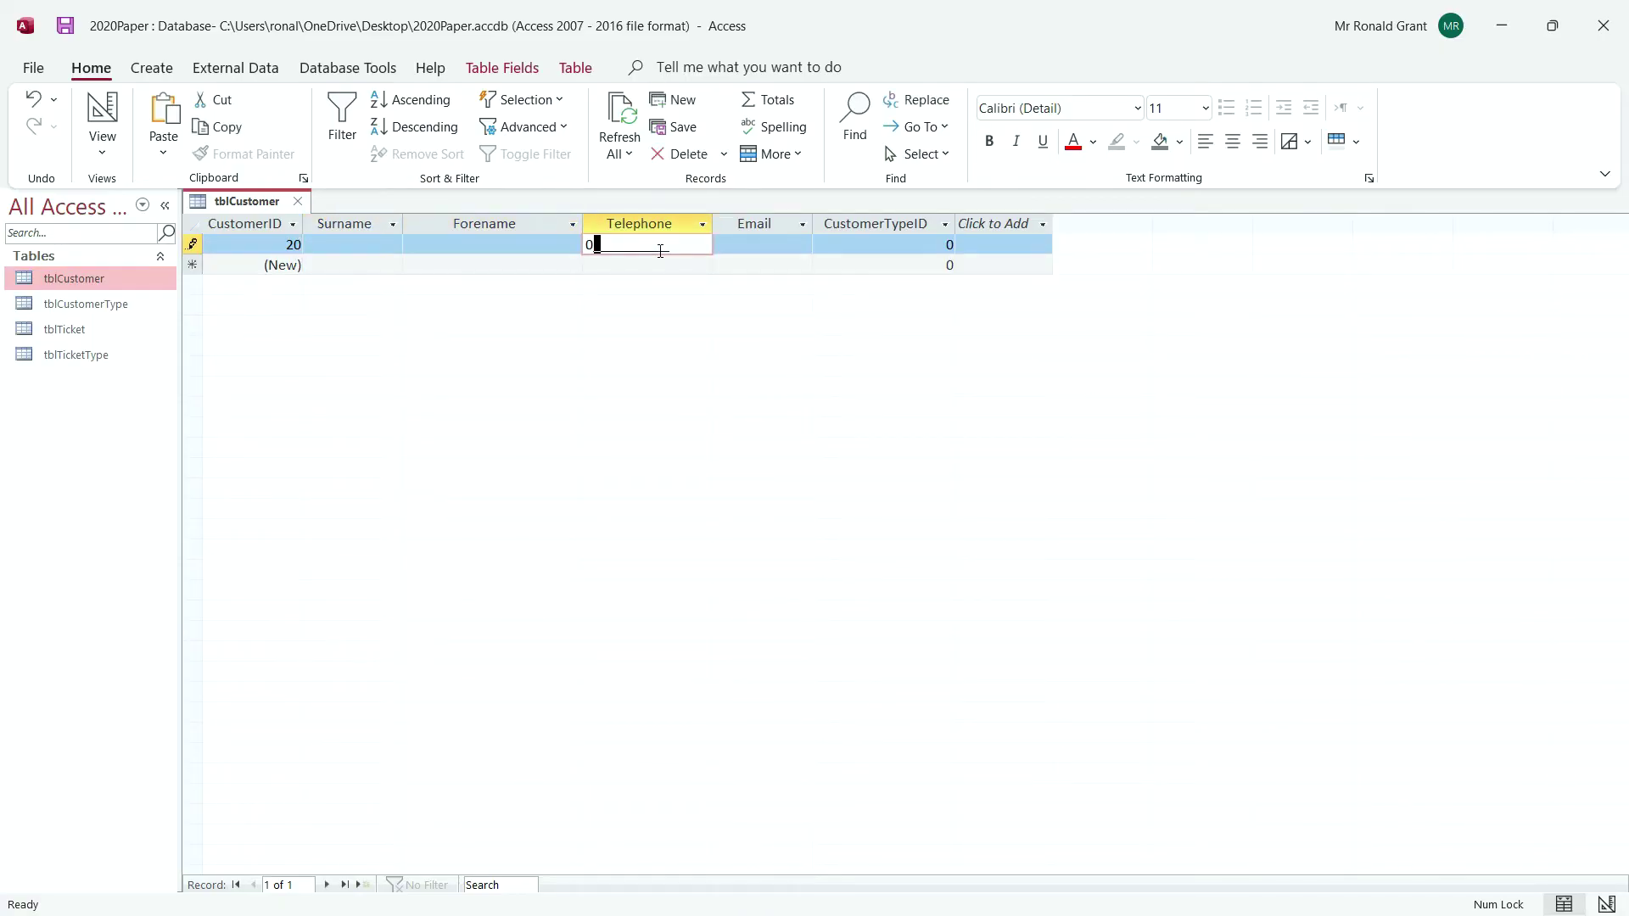
{"action": "double_click", "coordinate": [668, 246]}
{"action": "left_click", "coordinate": [690, 246]}
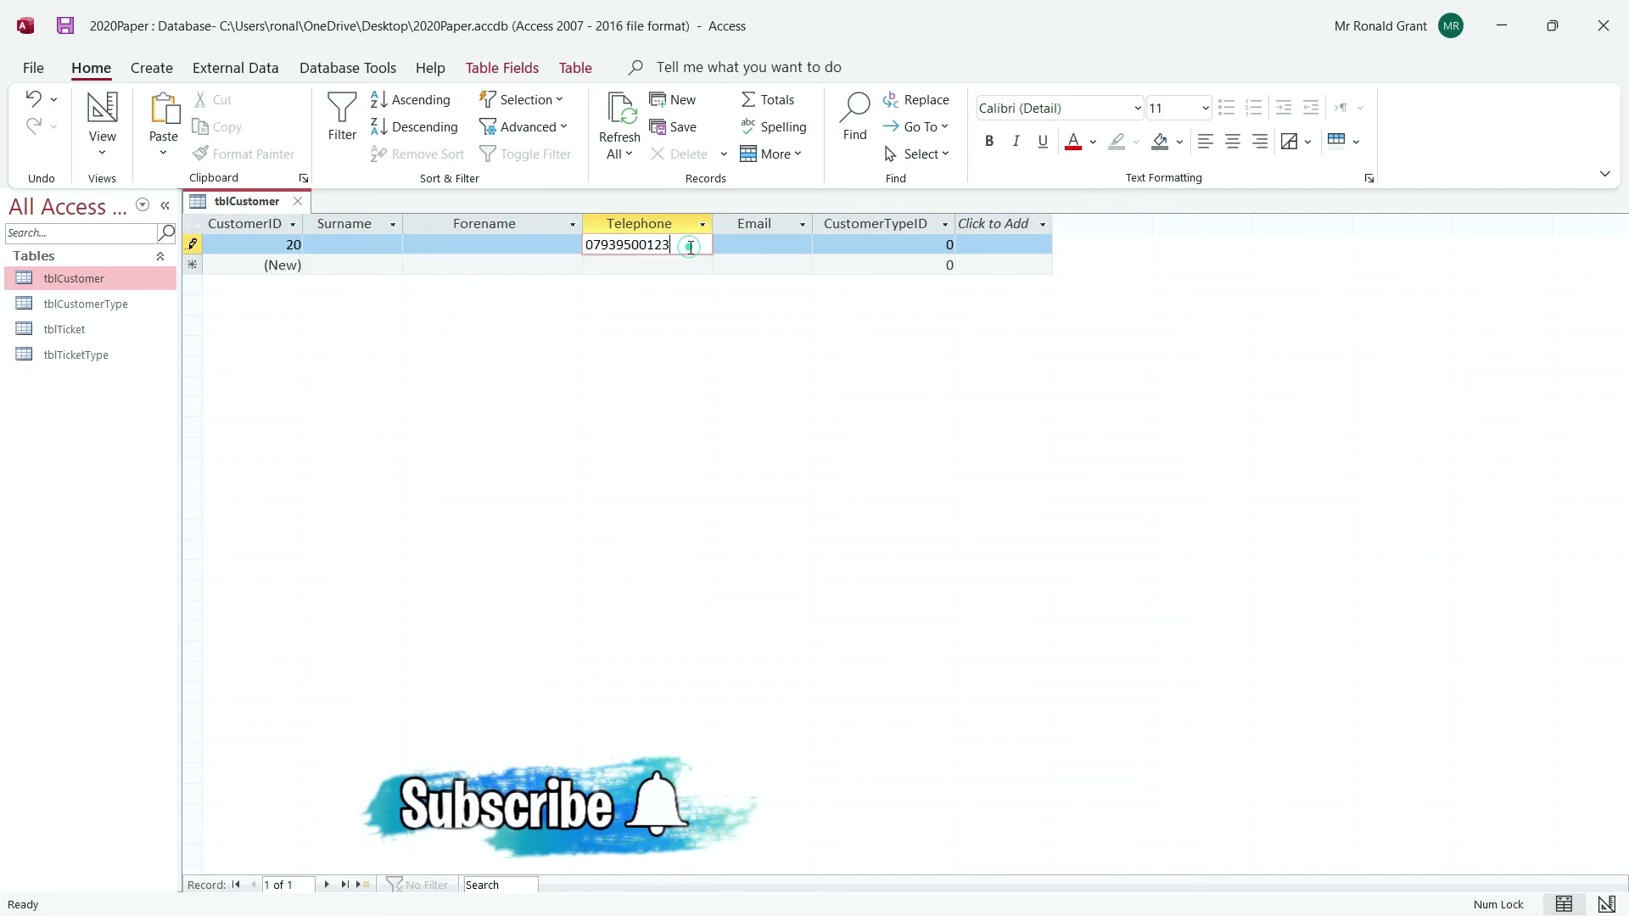